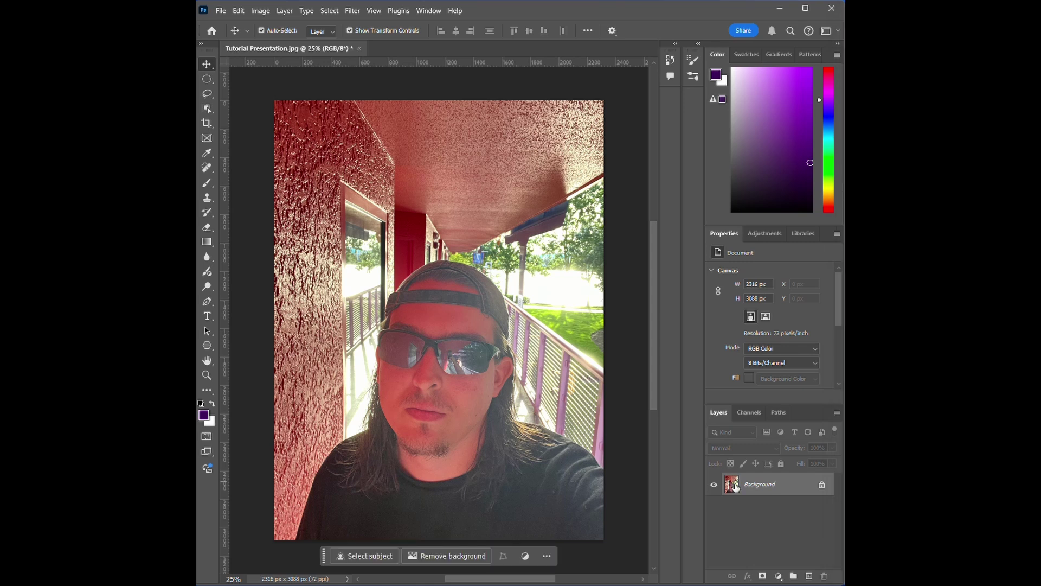
Duplicate the Background layer and invert the colors of the copy.
key("ctrl+j")
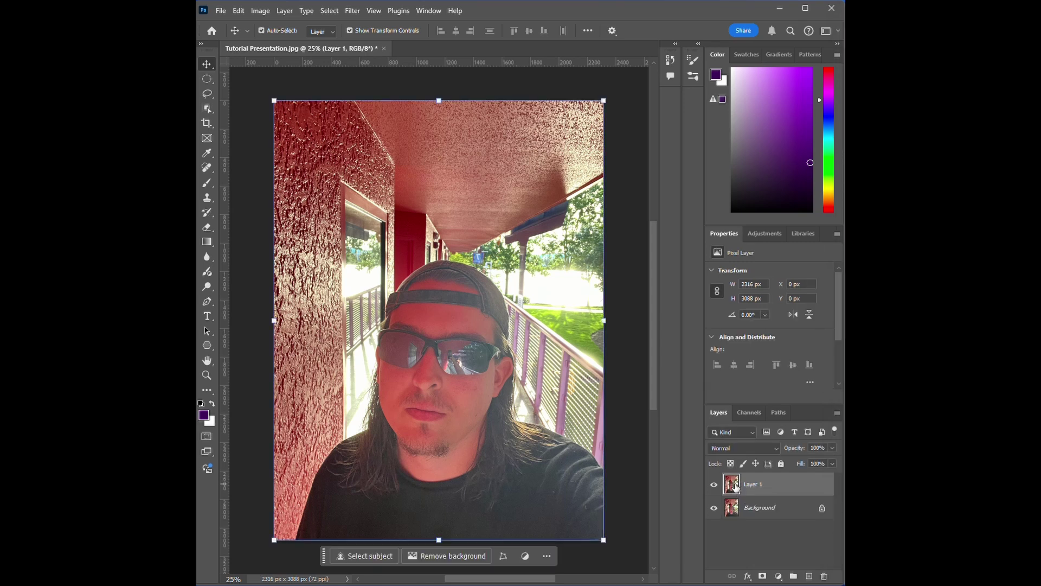
left_click(258, 10)
mouse_move(314, 41)
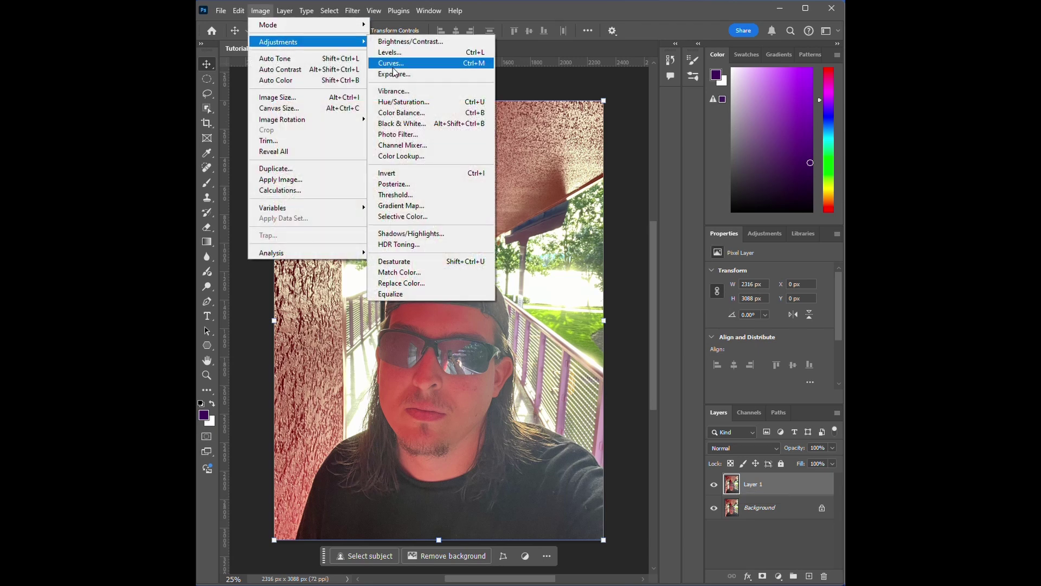
left_click(407, 173)
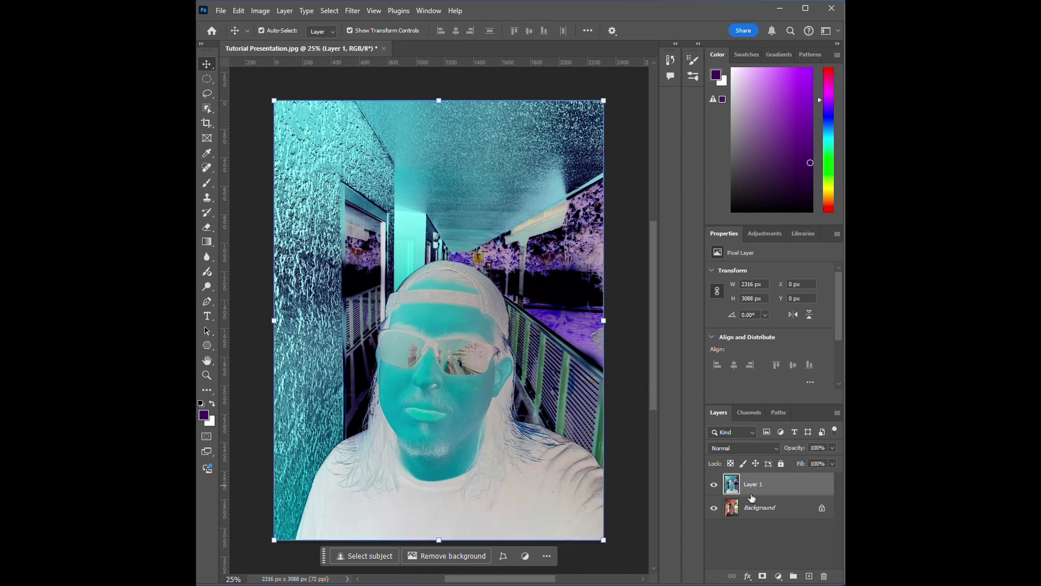
Add a layer mask to the inverted layer and set its blend mode to Hard Light.
left_click(763, 577)
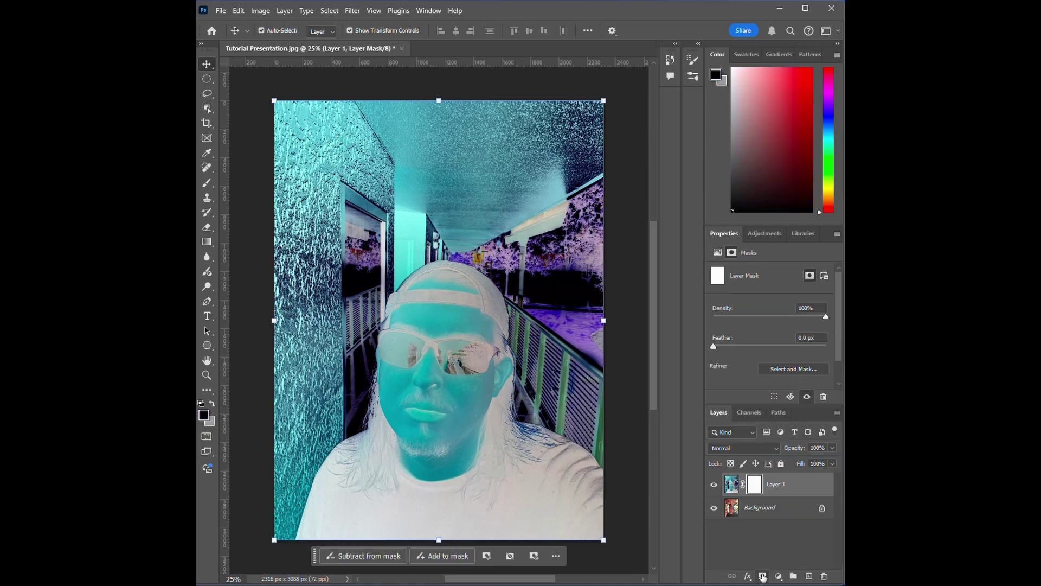
left_click(769, 448)
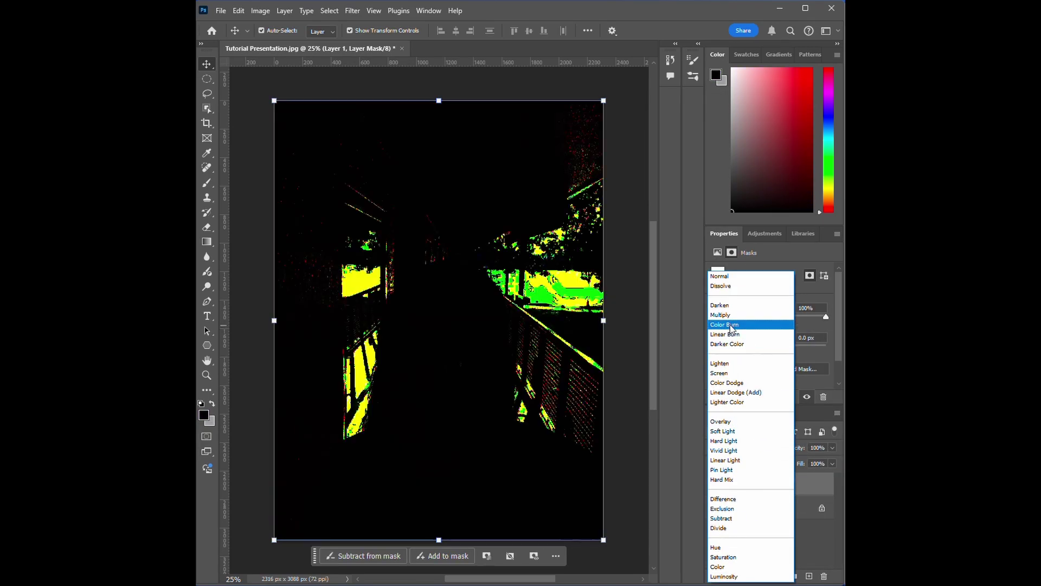
left_click(726, 440)
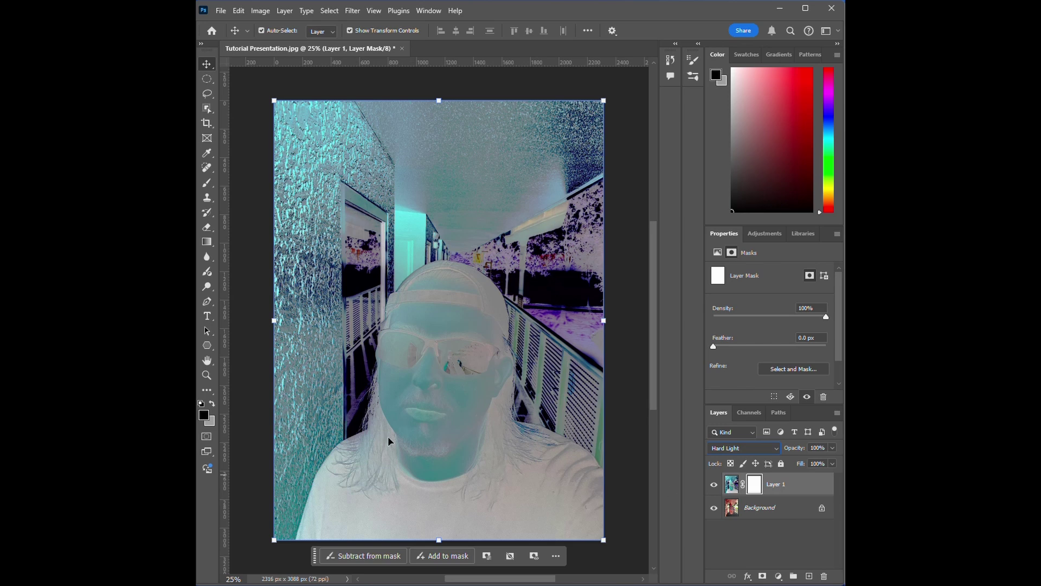
Paint black on the layer mask with the Brush tool over the shirt, shoulders, neck and lower face to hide the inverted effect there.
left_click(209, 182)
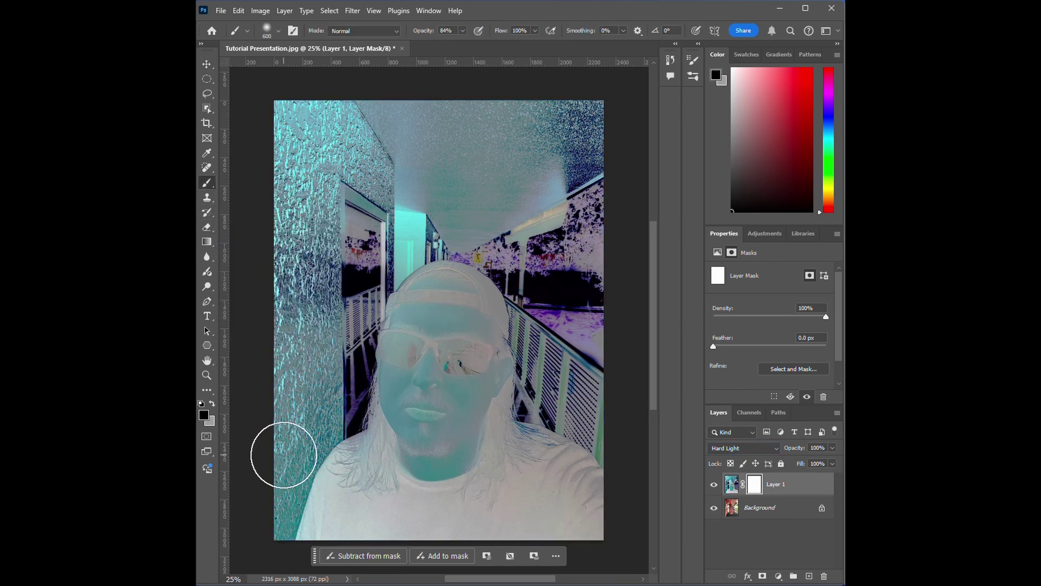
mouse_move(313, 466)
left_mouse_down()
mouse_move(339, 441)
mouse_move(418, 434)
mouse_move(488, 449)
mouse_move(546, 478)
mouse_move(553, 493)
mouse_move(316, 493)
mouse_move(296, 513)
mouse_move(562, 505)
mouse_move(530, 488)
left_mouse_up()
mouse_move(421, 439)
left_mouse_down()
mouse_move(465, 437)
mouse_move(392, 434)
mouse_move(357, 464)
mouse_move(370, 475)
mouse_move(524, 489)
mouse_move(550, 514)
mouse_move(447, 454)
mouse_move(358, 436)
mouse_move(413, 418)
mouse_move(461, 422)
mouse_move(488, 436)
mouse_move(506, 501)
mouse_move(511, 456)
mouse_move(537, 440)
mouse_move(534, 458)
mouse_move(509, 450)
left_mouse_up()
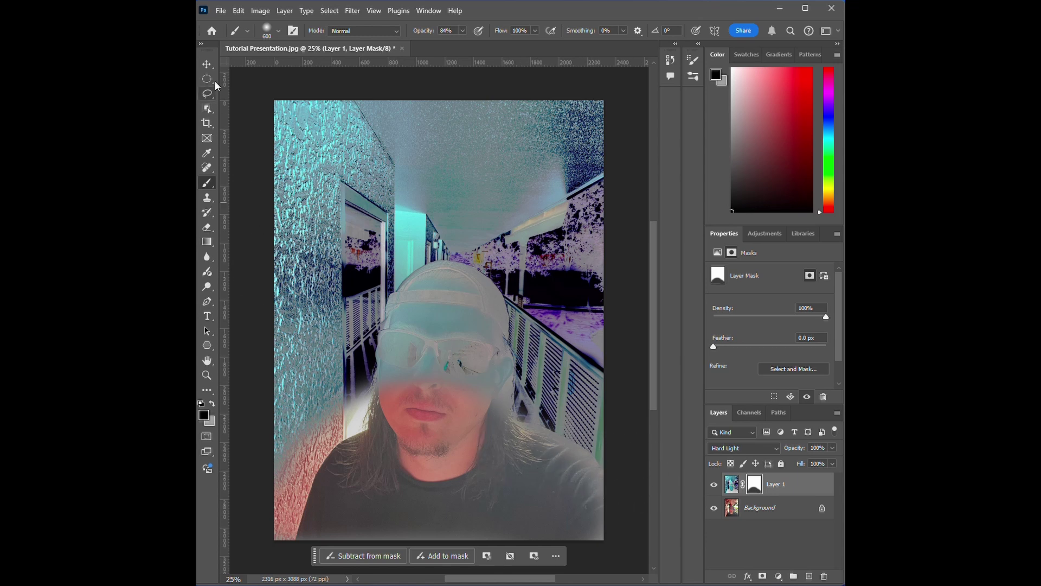
left_click(207, 64)
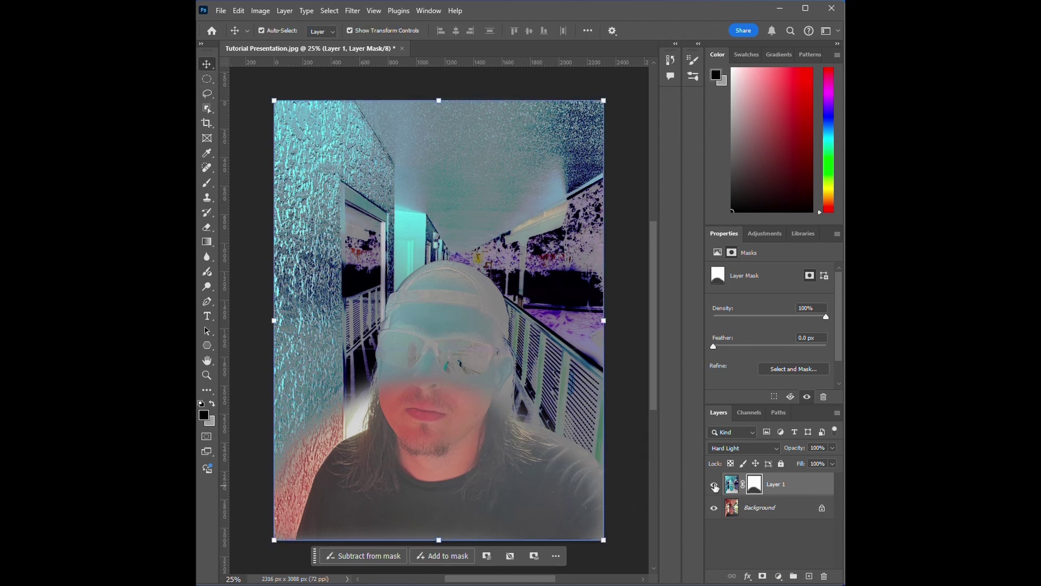
Duplicate the masked Layer 1 and set the copy's blend mode to Overlay.
left_click(734, 481)
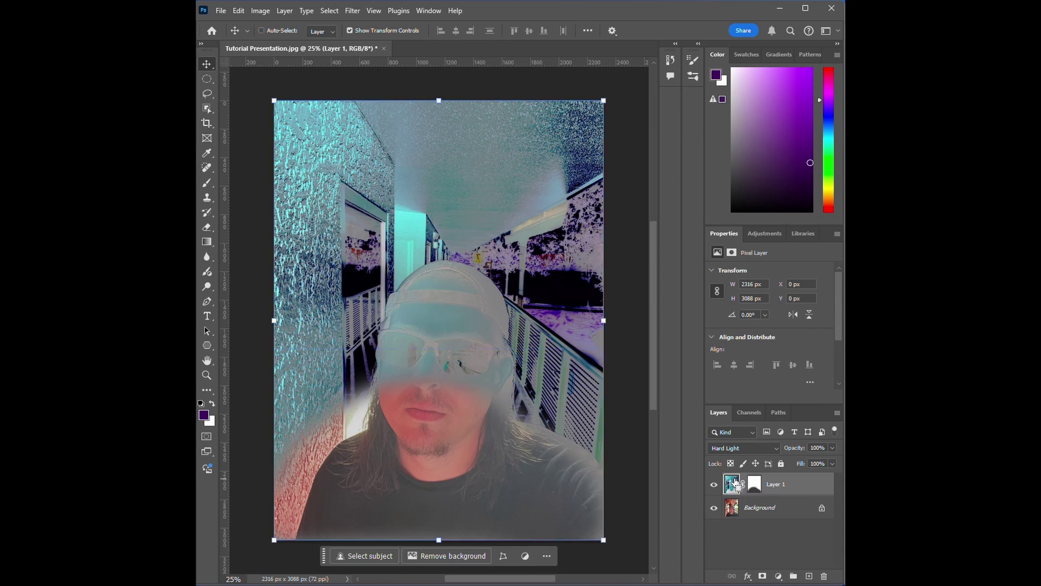
key("ctrl+j")
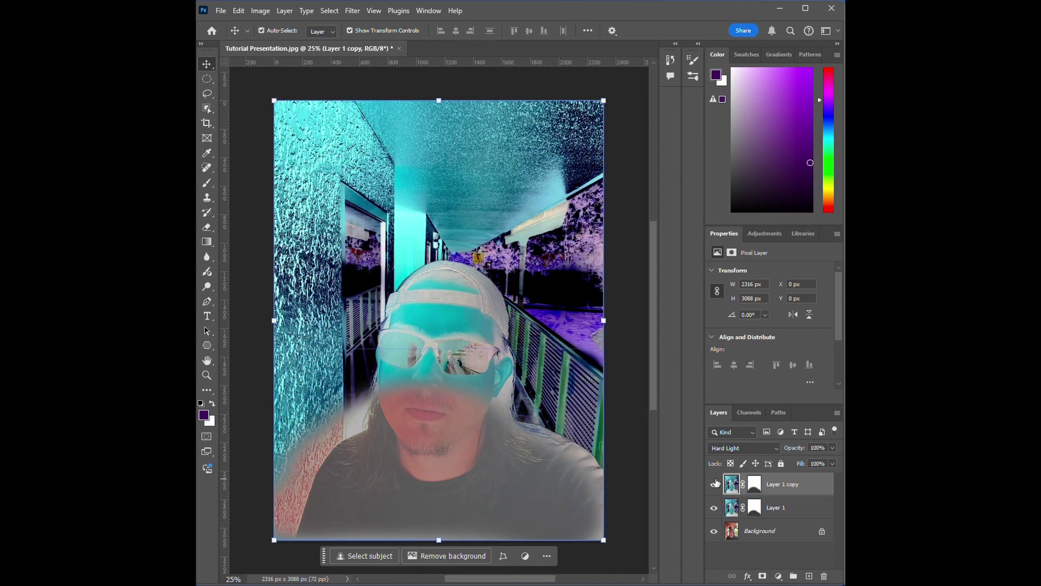
left_click(732, 508)
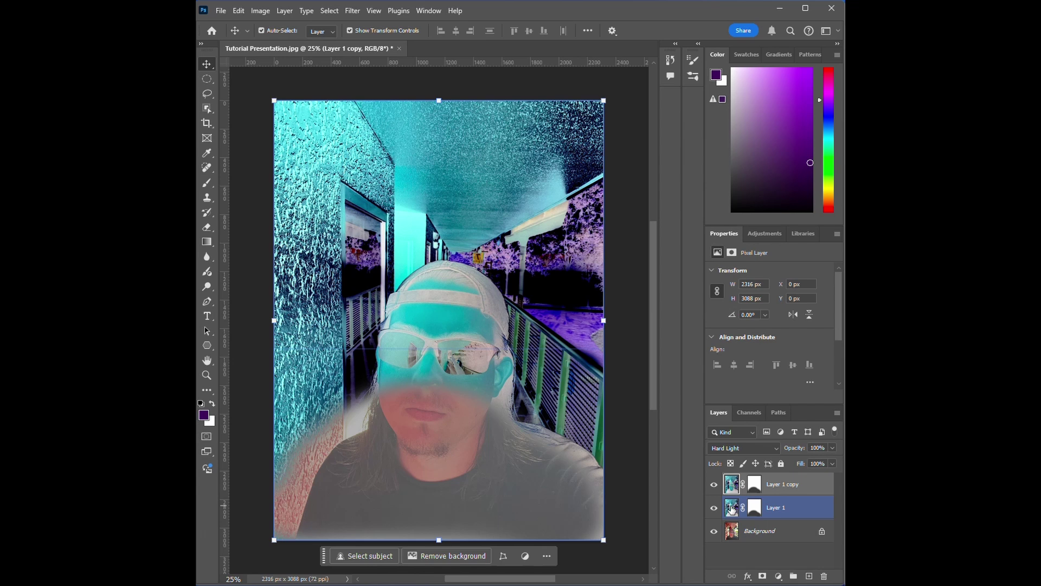
left_click(732, 488)
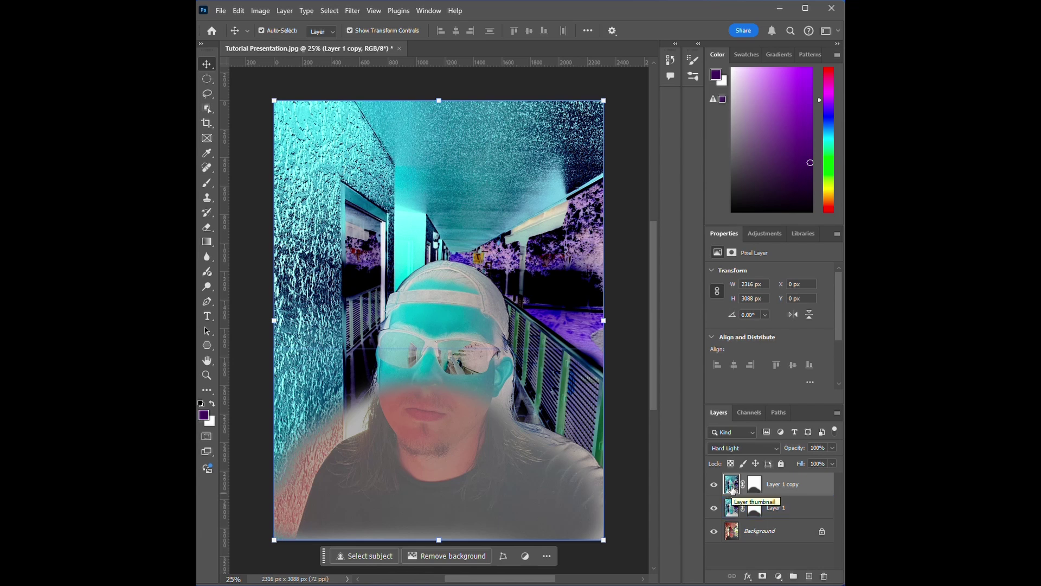
left_click(732, 510, "shift")
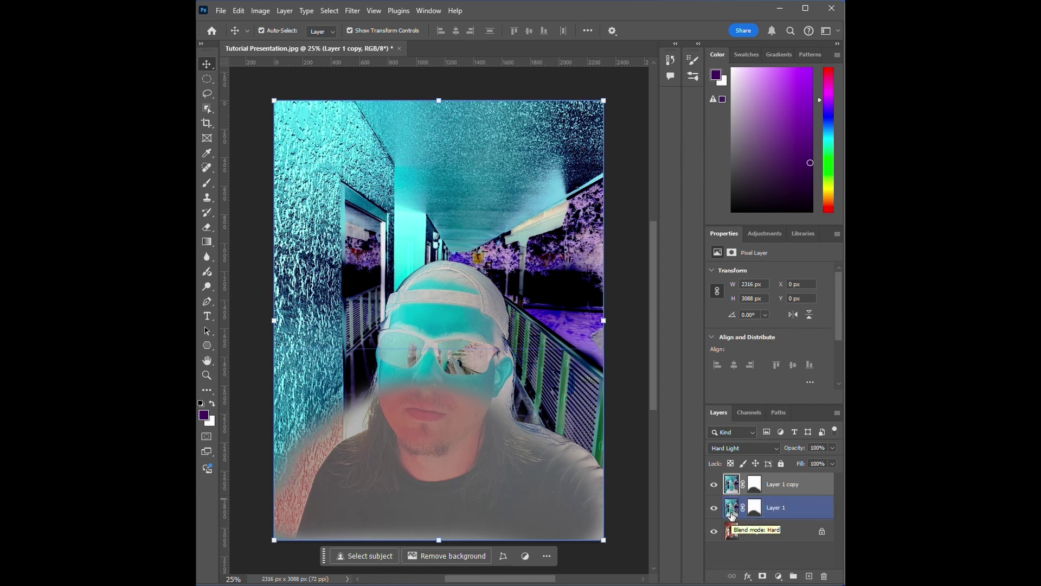
left_click(751, 447)
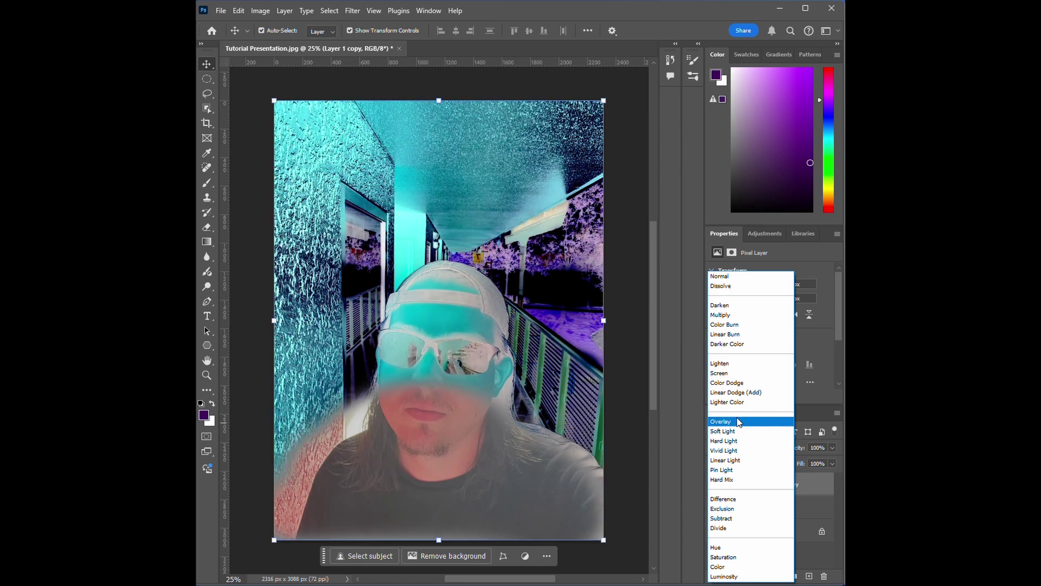
left_click(738, 421)
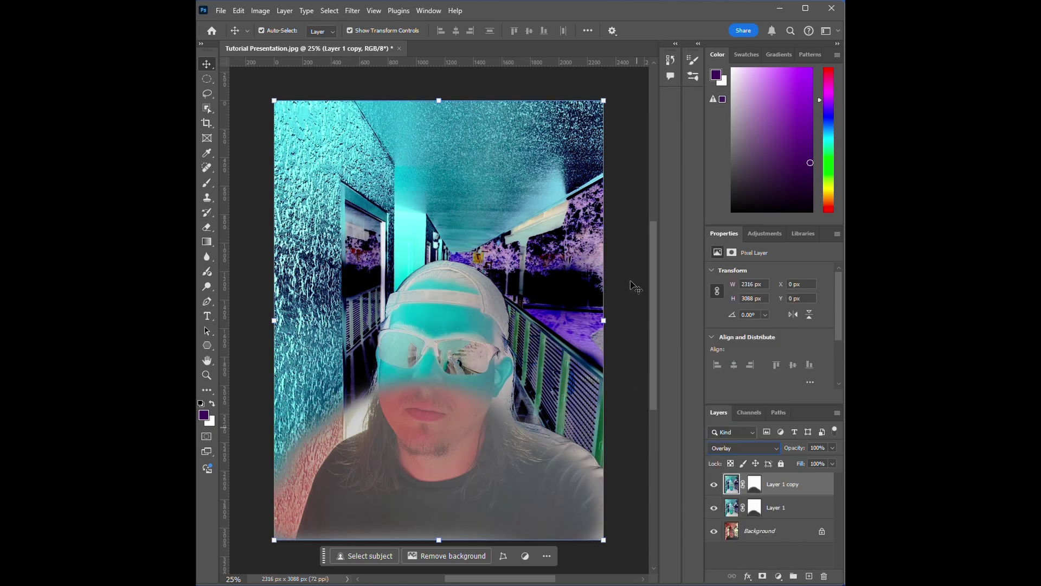
Start a Path Blur on Layer 1 copy and draw a curved path from the cheek over the cap and railing up to the ceiling corner.
left_click(355, 12)
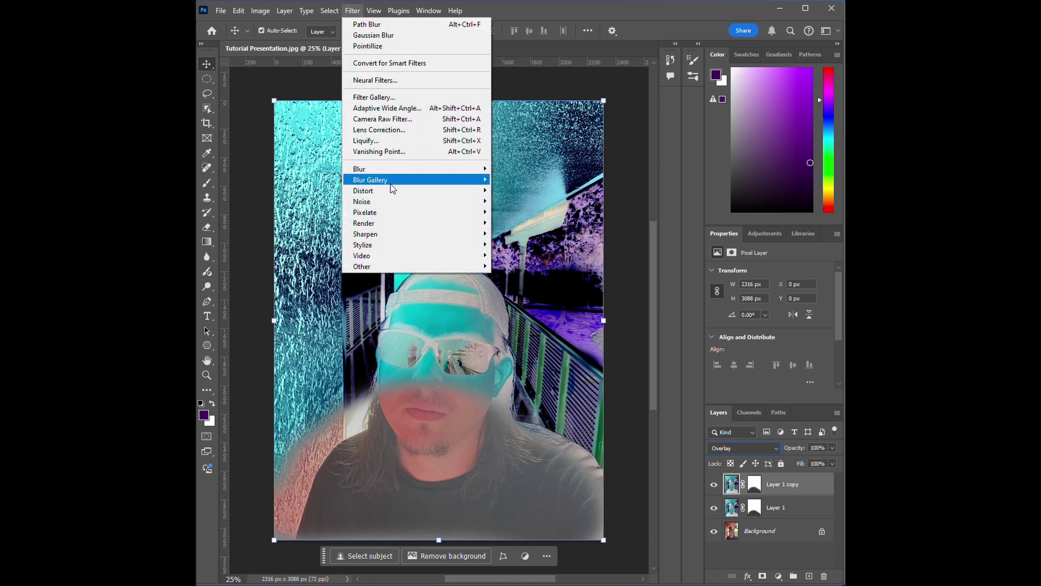
mouse_move(407, 184)
left_click(518, 212)
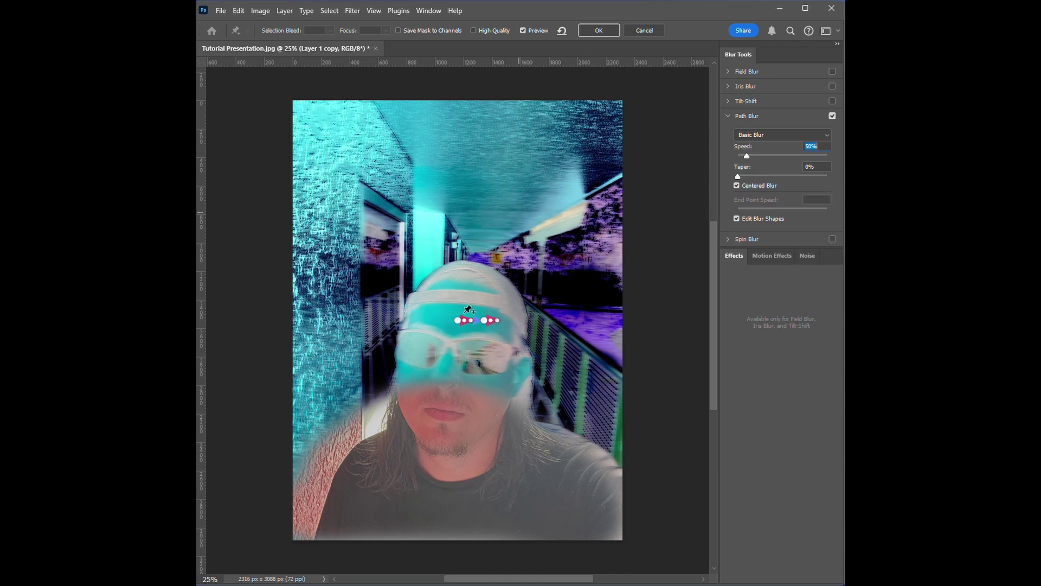
left_click(401, 389)
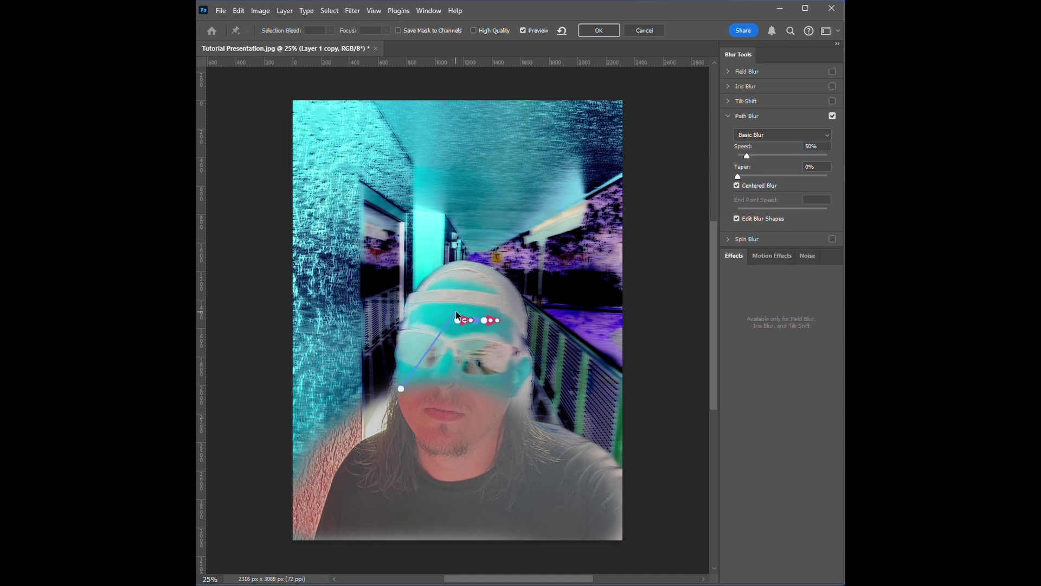
left_click(484, 284)
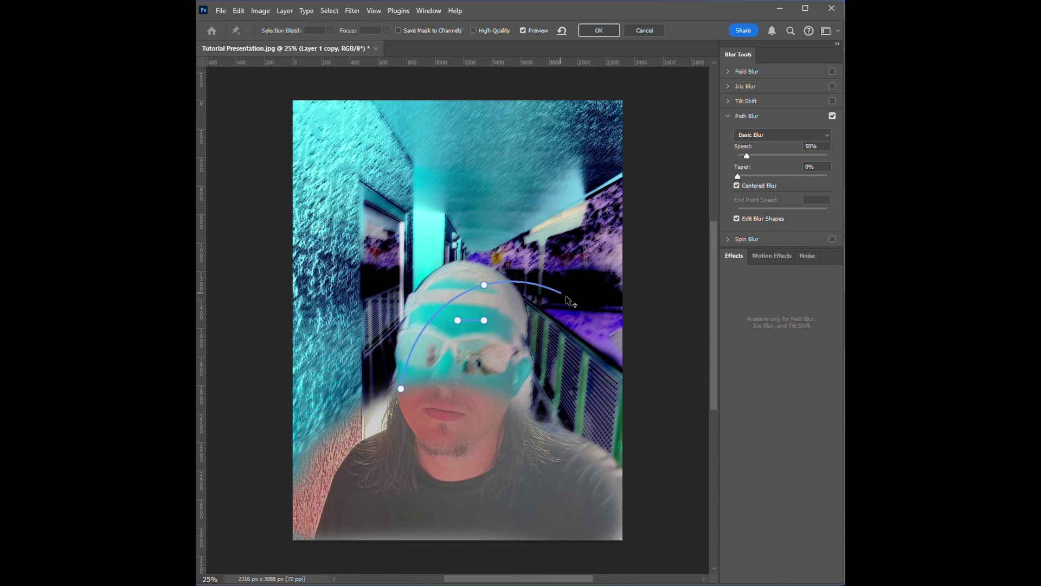
left_click(595, 308)
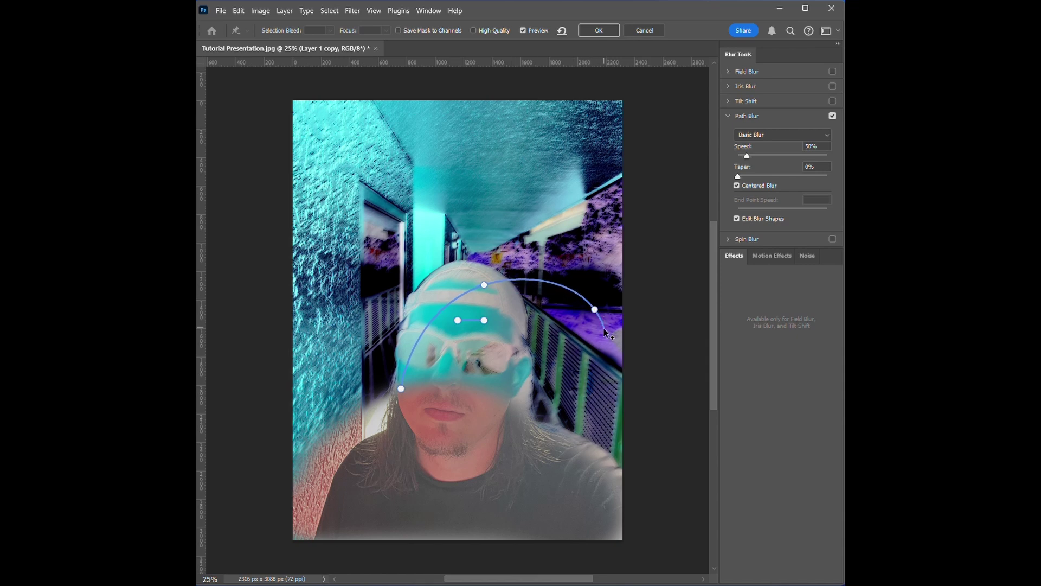
left_click(607, 132)
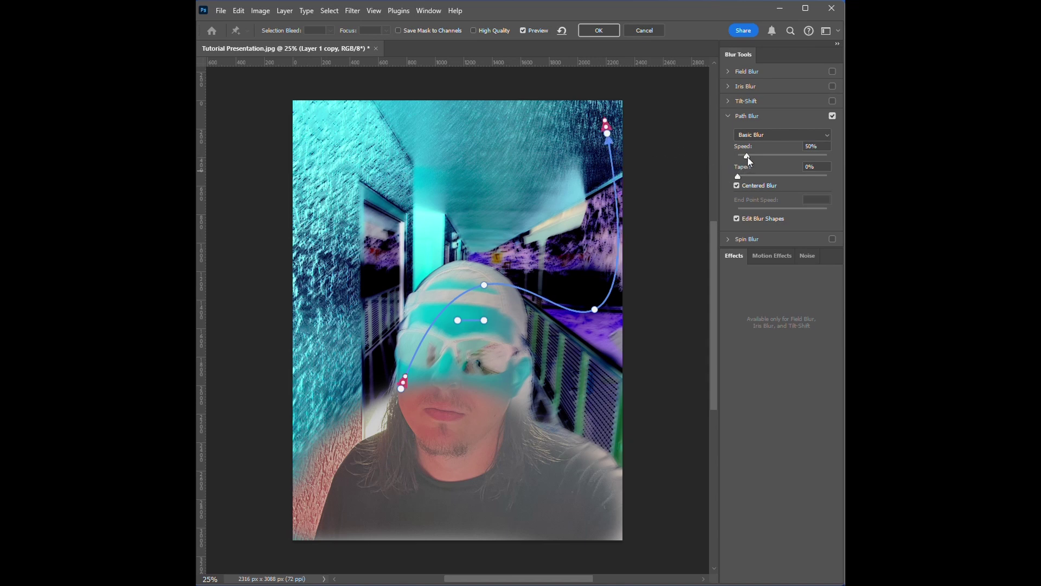
Set the Path Blur speed to 500% and taper to 43%, and apply the blur.
left_click_drag(747, 156, 813, 164)
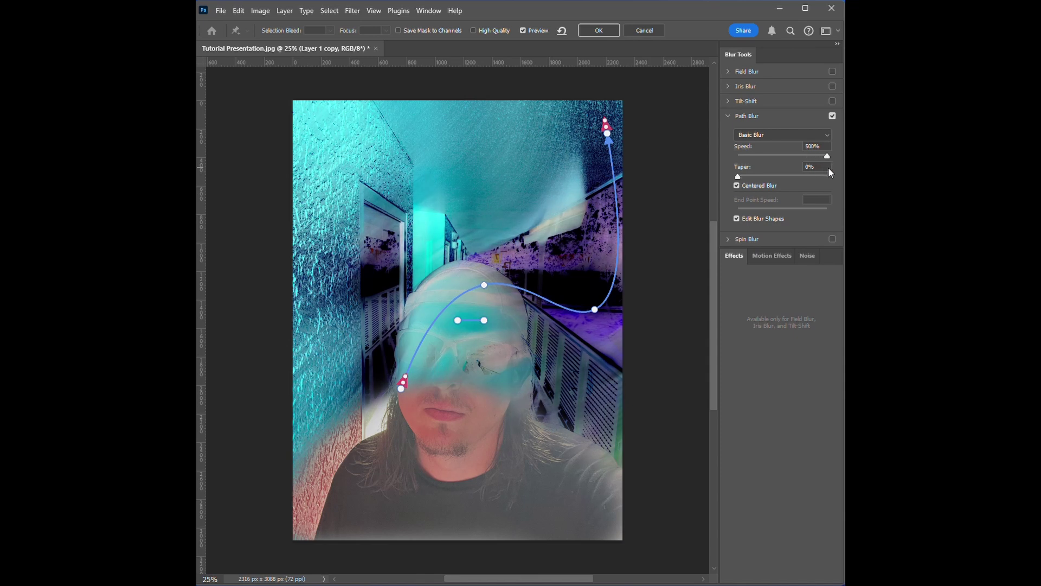
left_click_drag(738, 176, 809, 178)
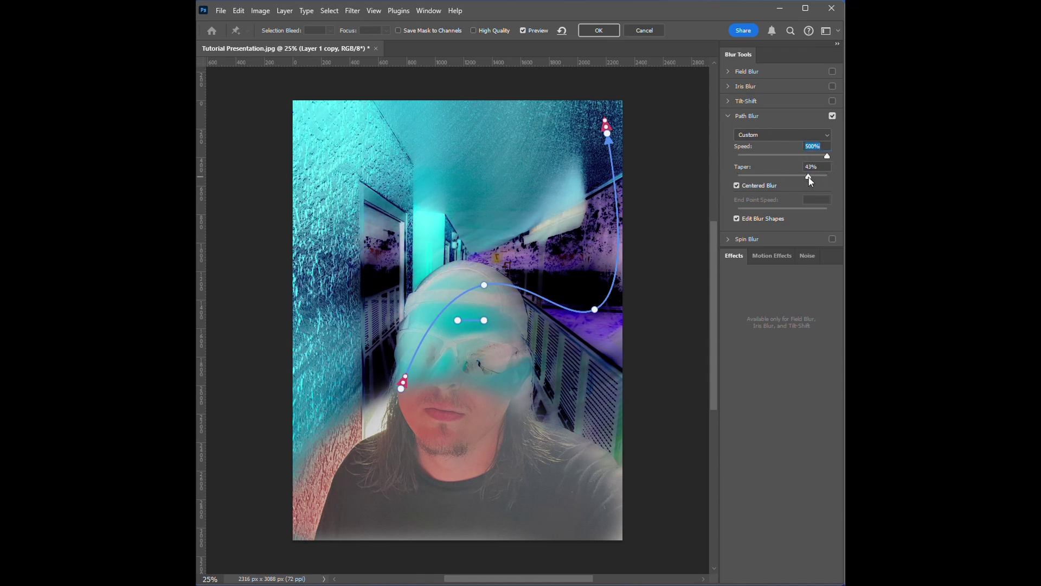
left_click(813, 168)
left_click(605, 32)
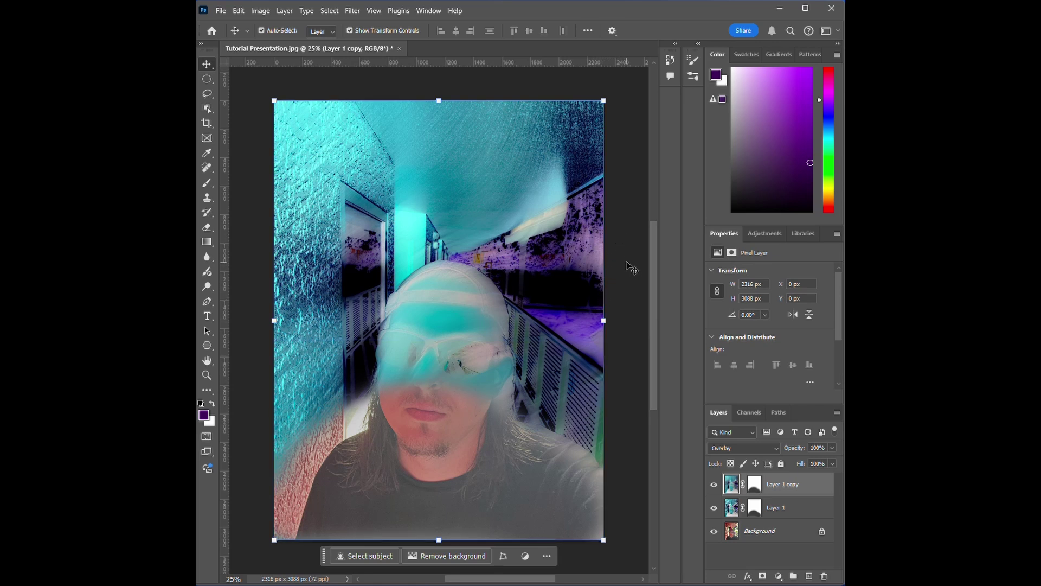
Create a new layer above Layer 1 copy and fill it with 50% Gray in Normal mode at 100% opacity.
left_click(809, 576)
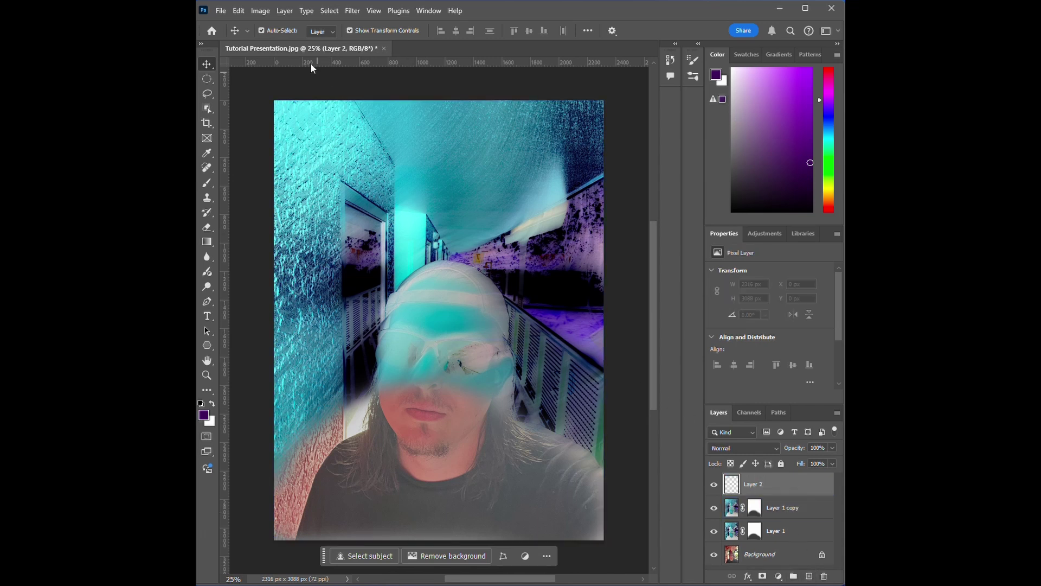
left_click(261, 11)
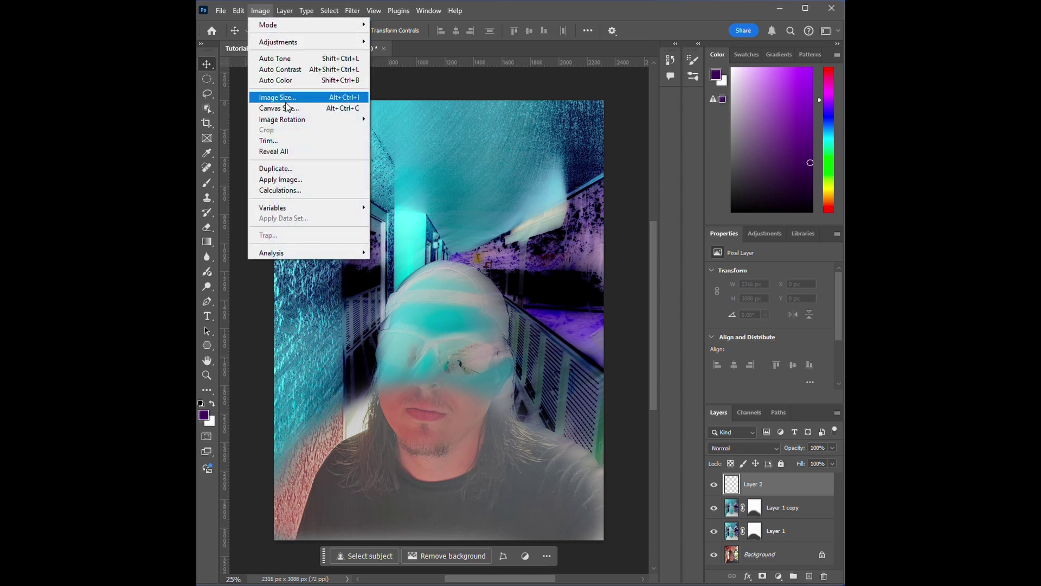
mouse_move(240, 12)
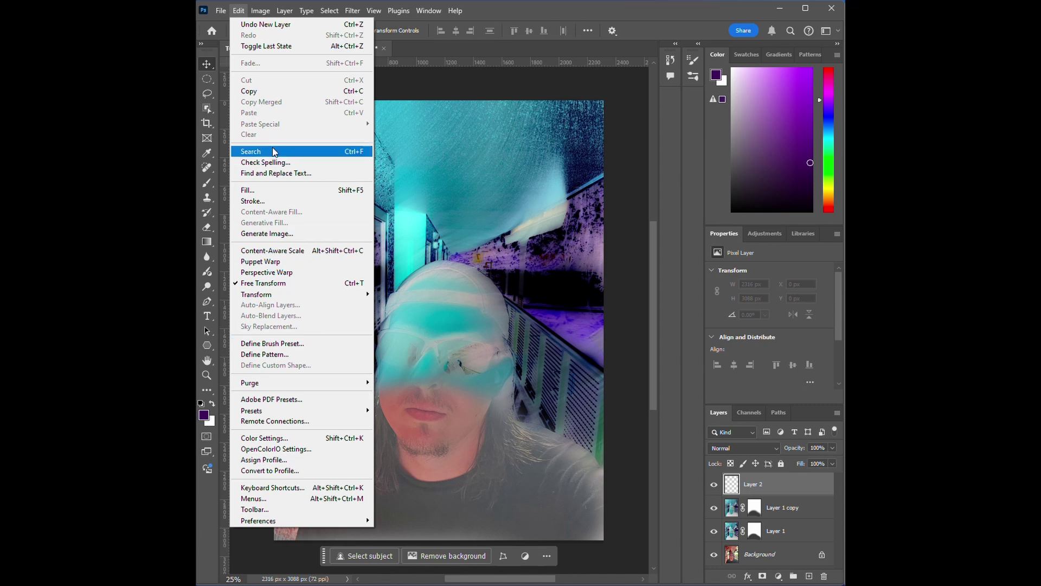
left_click(280, 190)
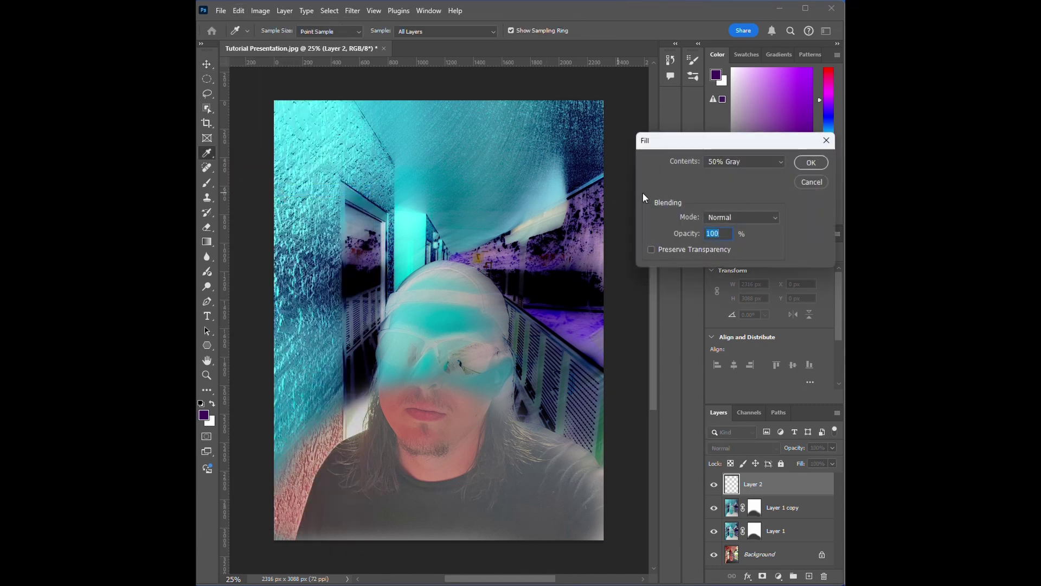
left_click(766, 159)
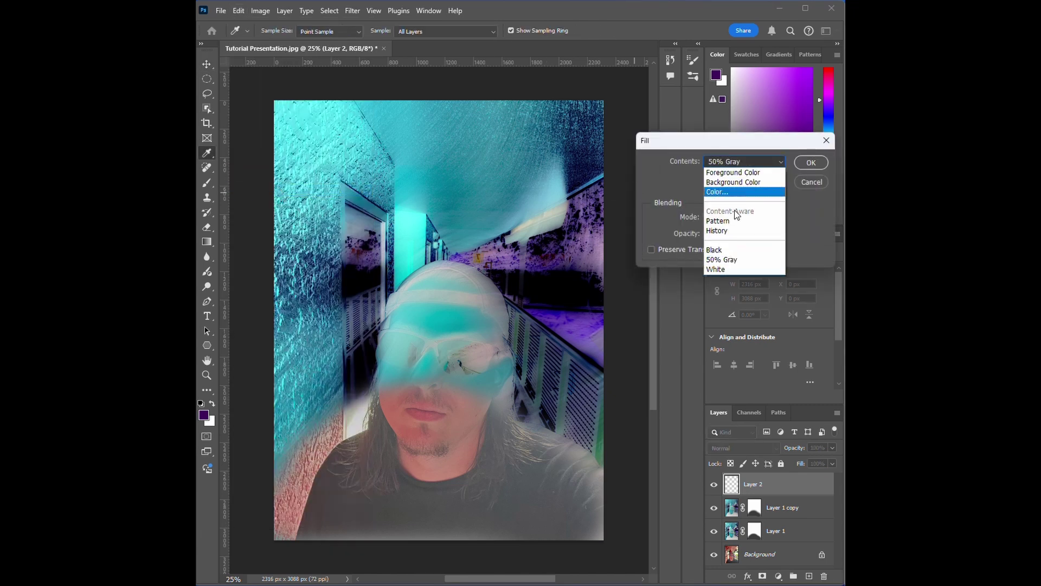
left_click(734, 161)
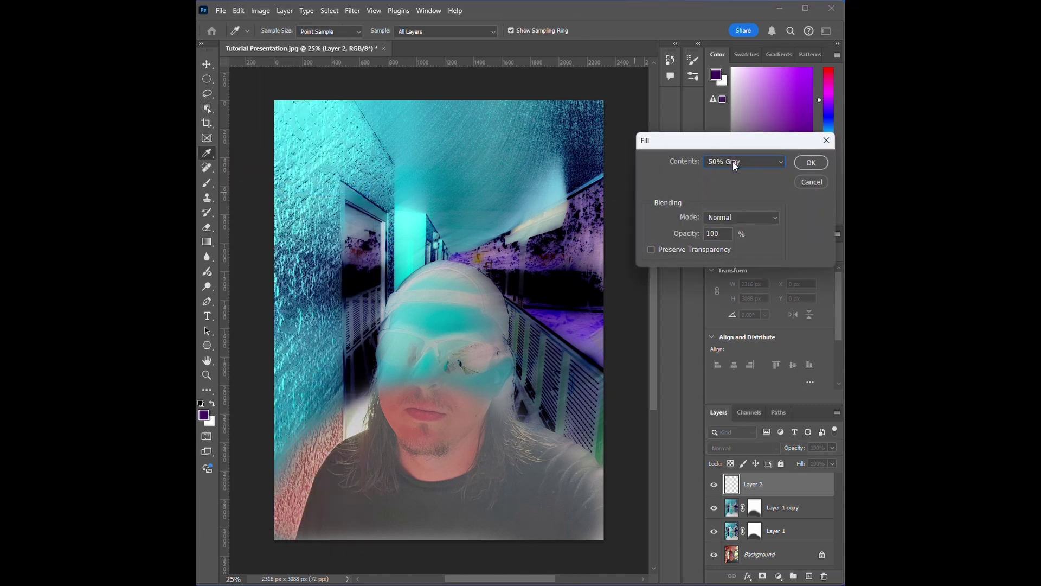
left_click(821, 168)
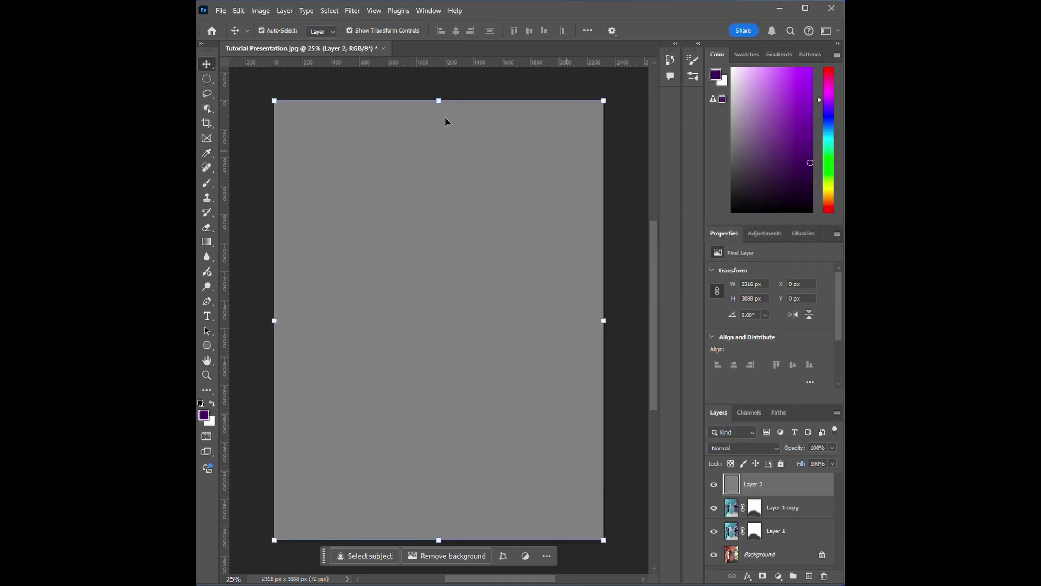
Apply a Pointillize filter with cell size 3 to the gray Layer 2.
left_click(353, 12)
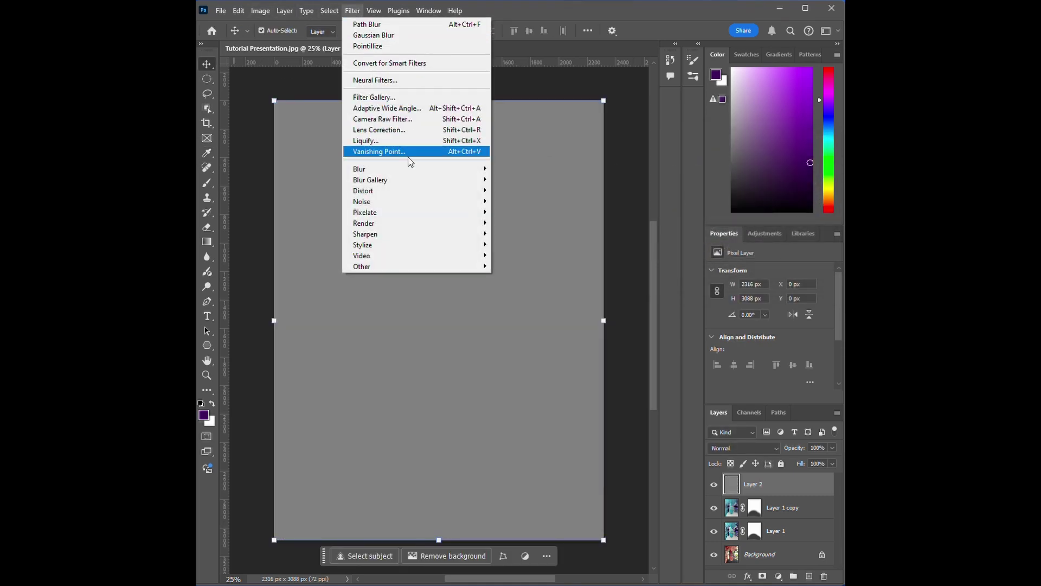
mouse_move(468, 218)
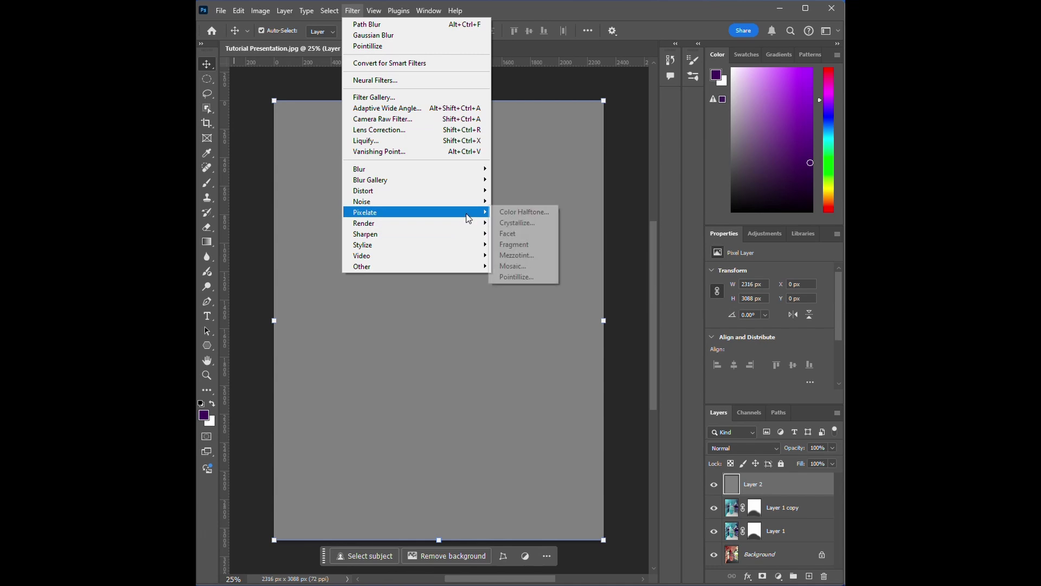
left_click(512, 278)
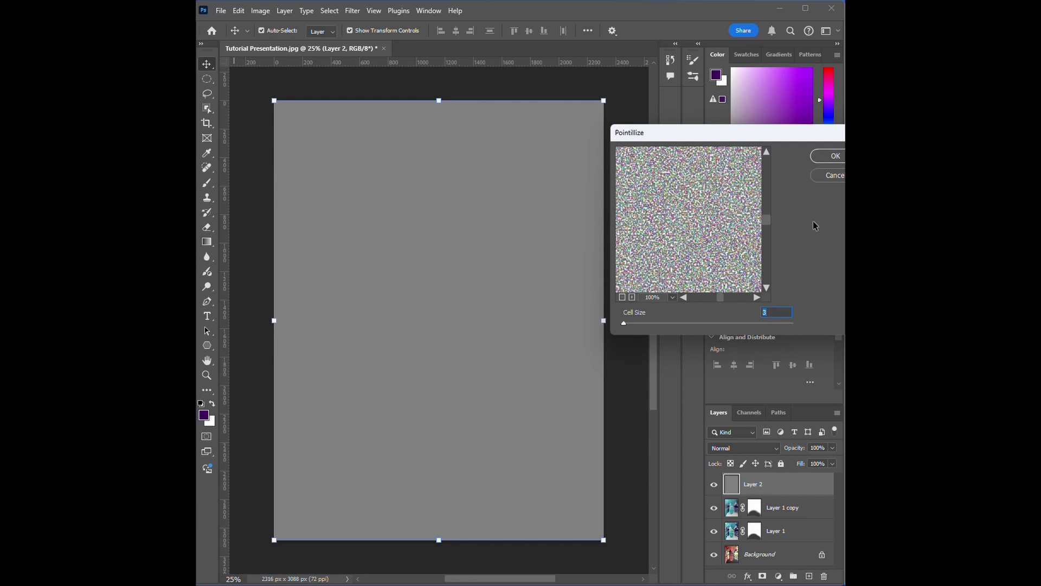
left_click(835, 158)
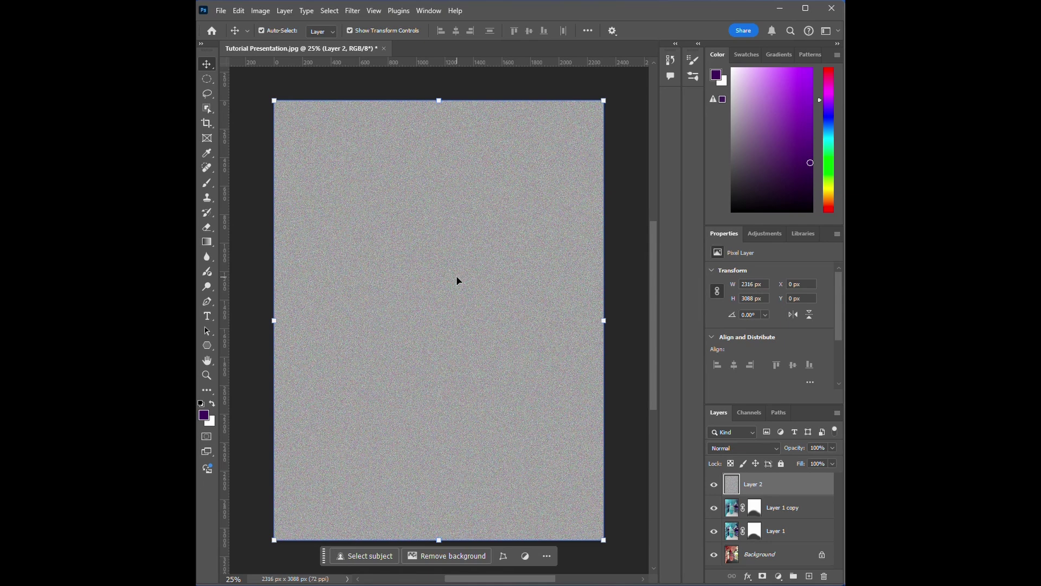
Remove the color from the pointillized Layer 2 with a Hue/Saturation adjustment at saturation -100.
left_click(260, 11)
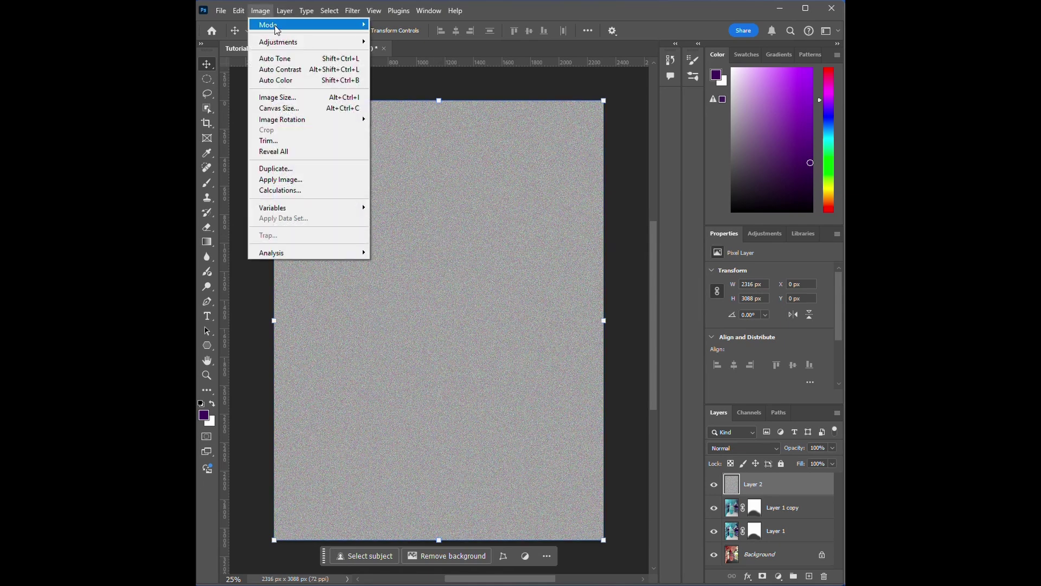
mouse_move(361, 44)
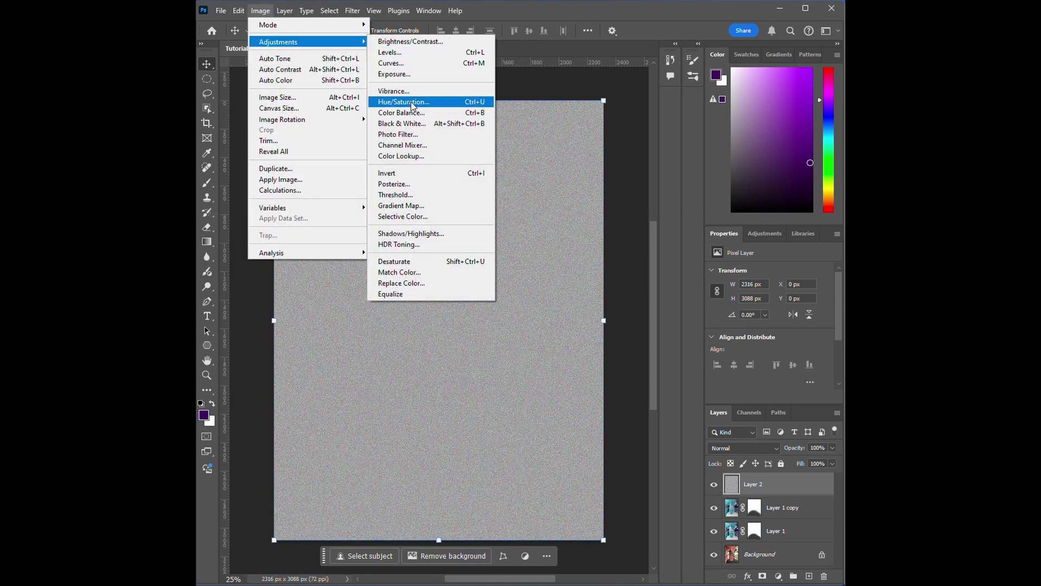
left_click(411, 102)
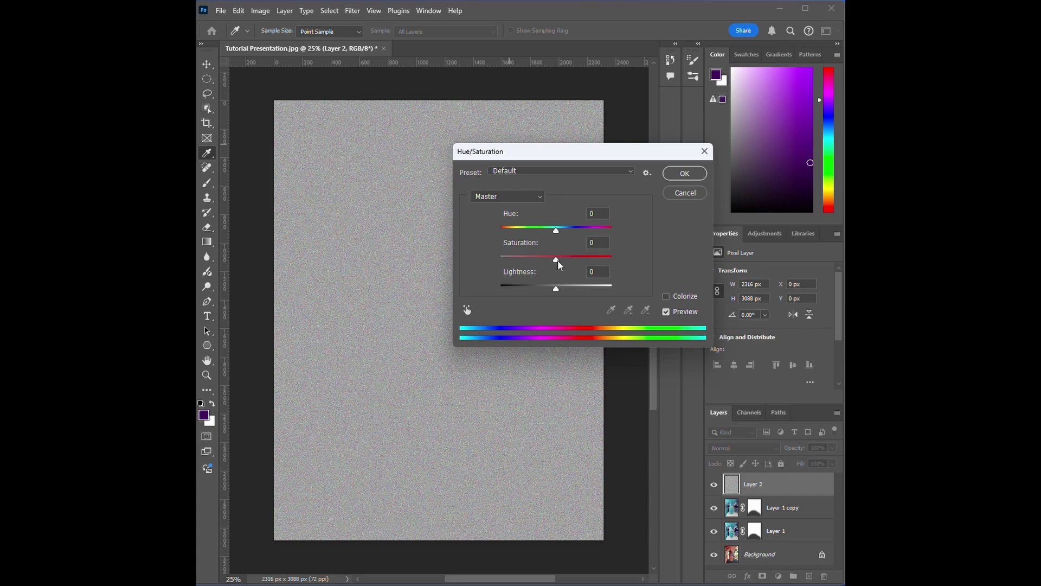
left_click_drag(558, 259, 485, 260)
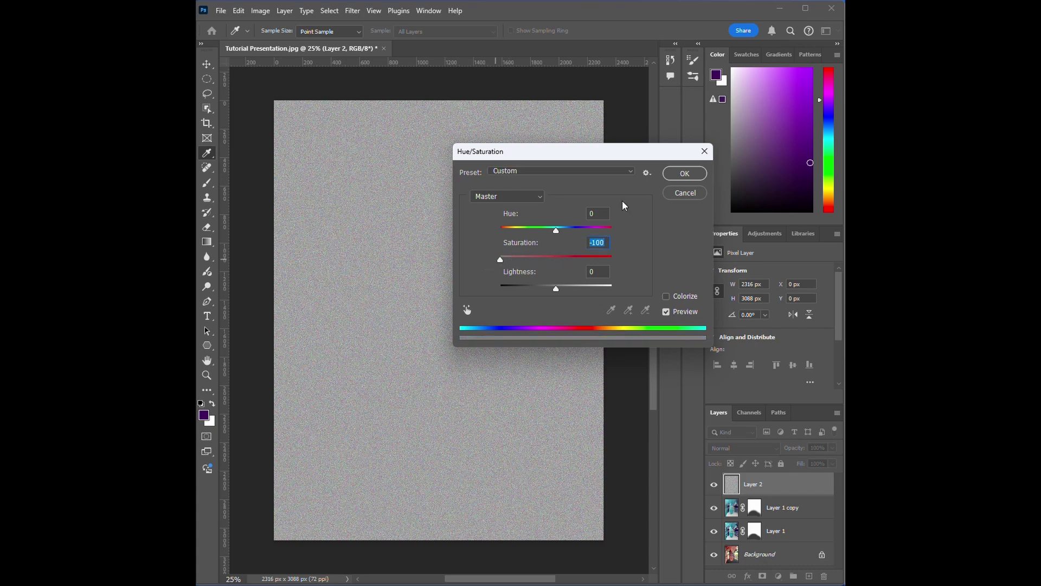
left_click(678, 172)
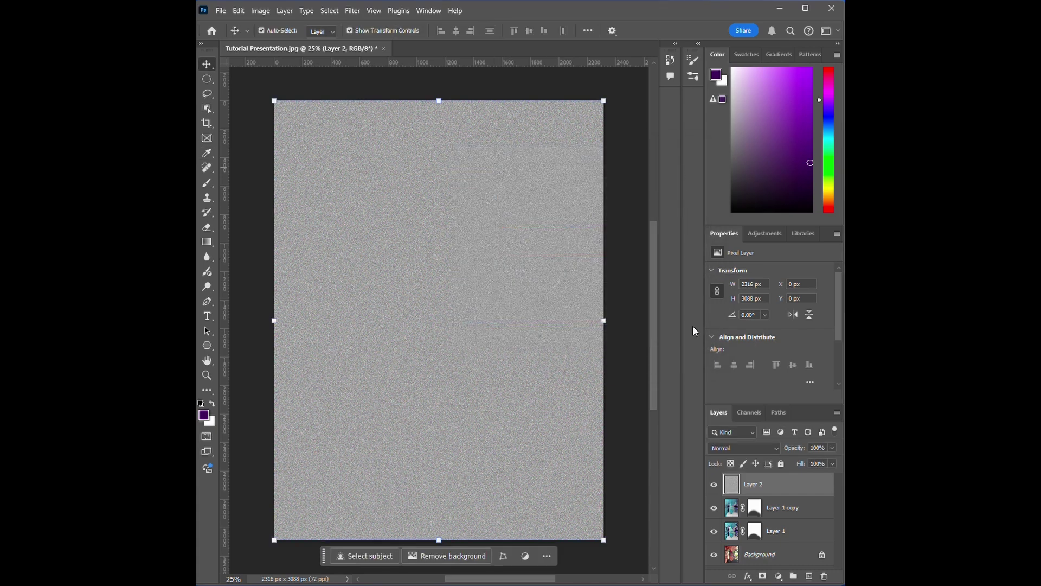
Set Layer 2's blend mode to Overlay and rename the layer NOISE.
left_click(736, 446)
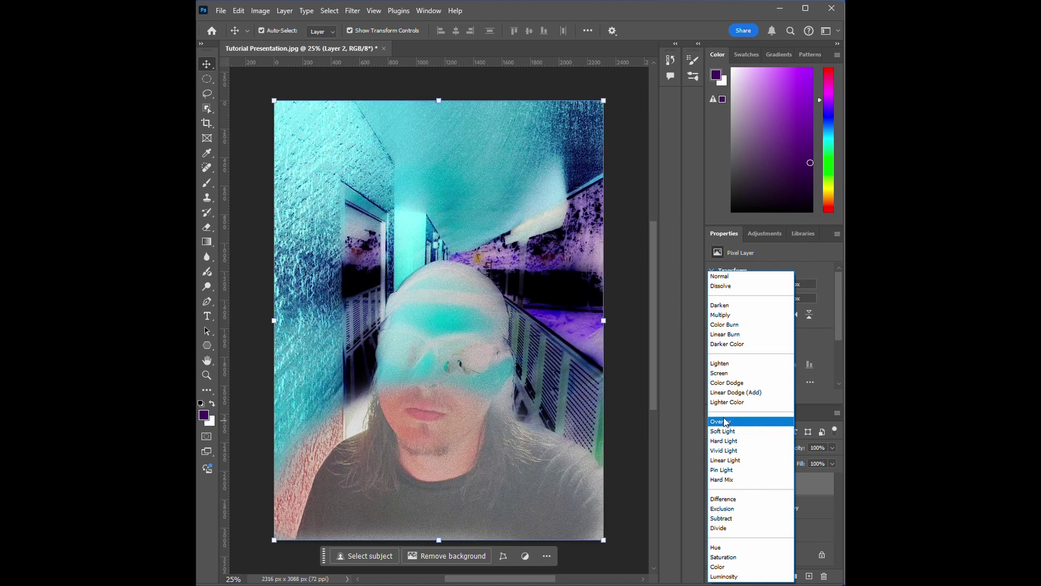
left_click(725, 422)
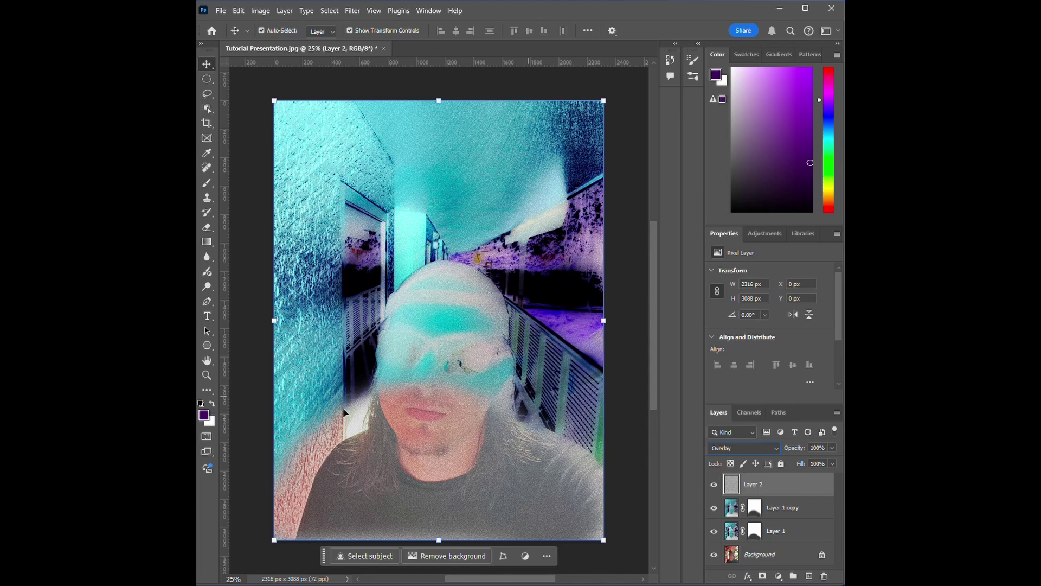
double_click(754, 483)
key("BackSpace")
key("Return")
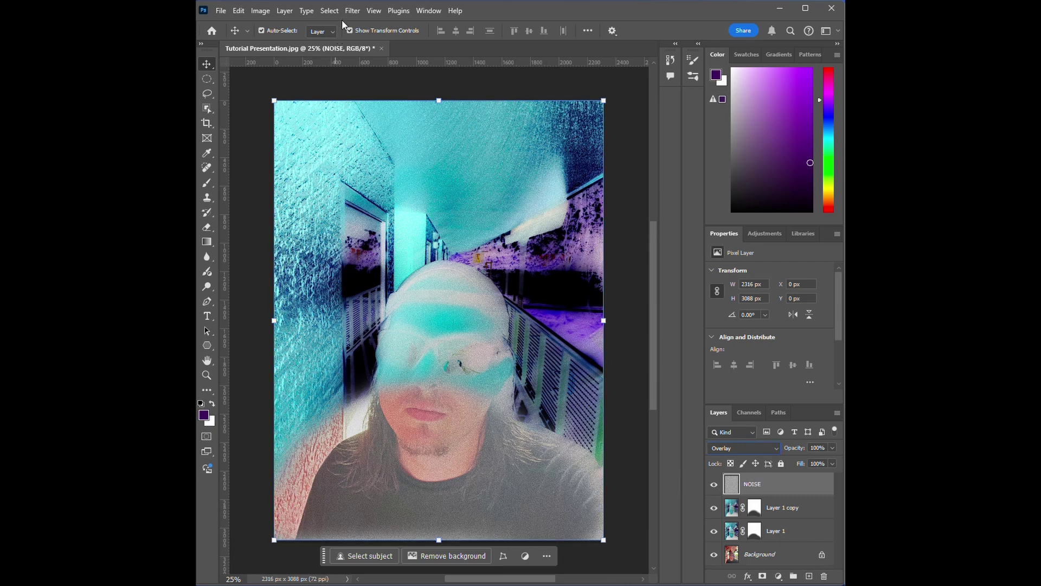
Apply a Gaussian Blur with a 1.0 pixel radius to the NOISE layer.
left_click(352, 11)
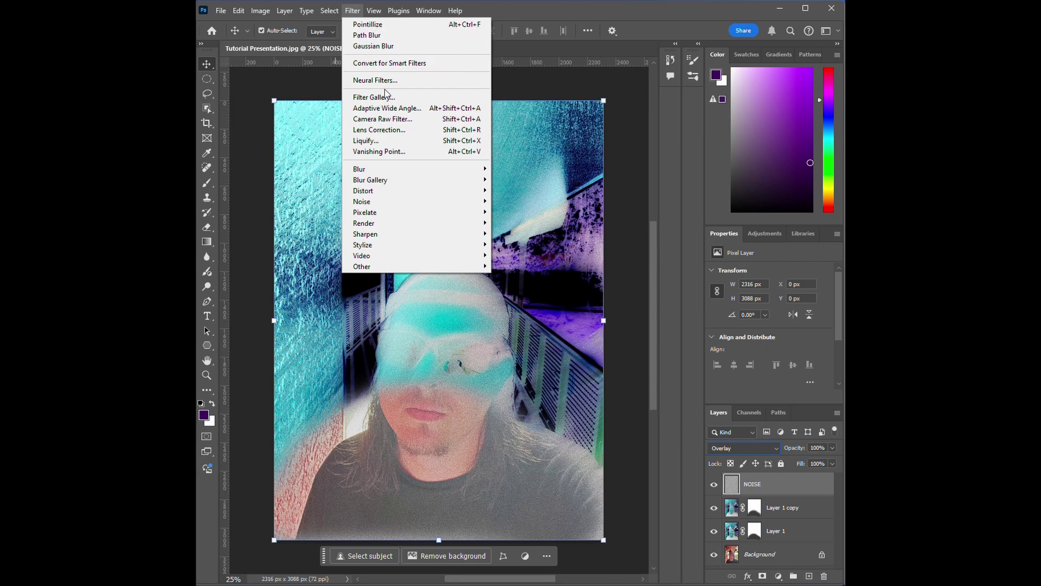
mouse_move(477, 172)
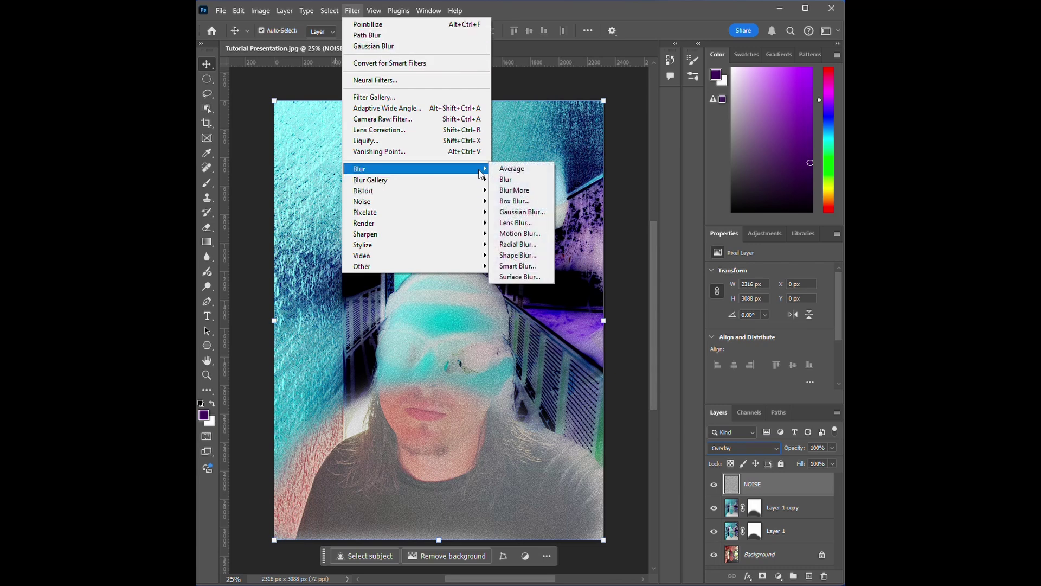
left_click(518, 212)
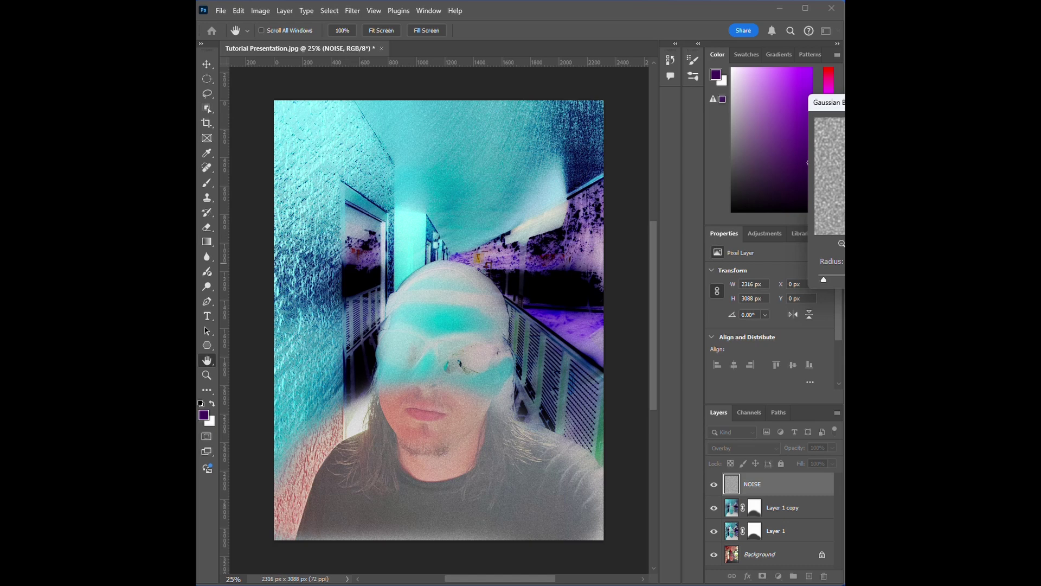
left_click_drag(830, 103, 657, 115)
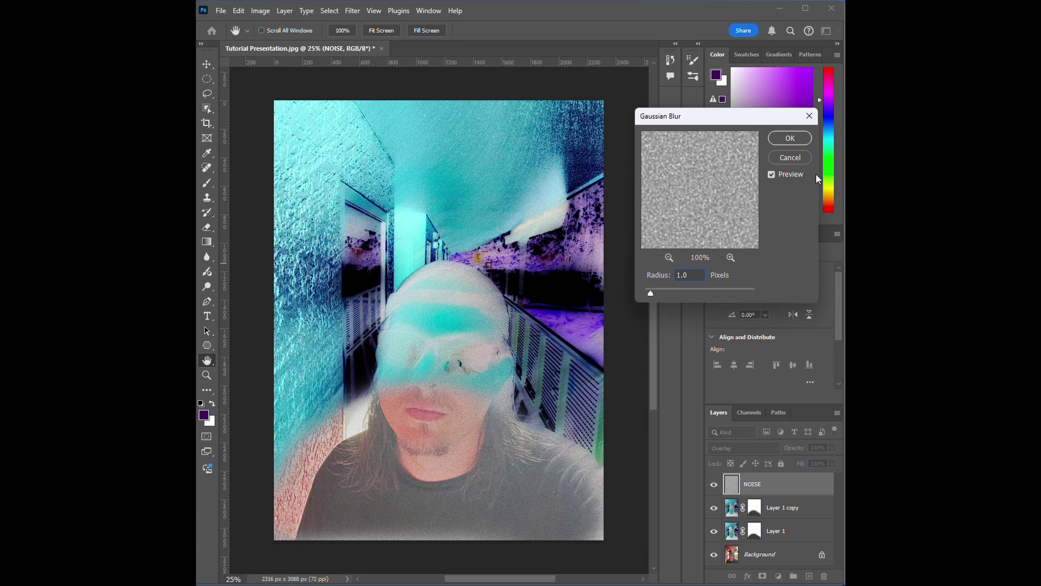
left_click(793, 139)
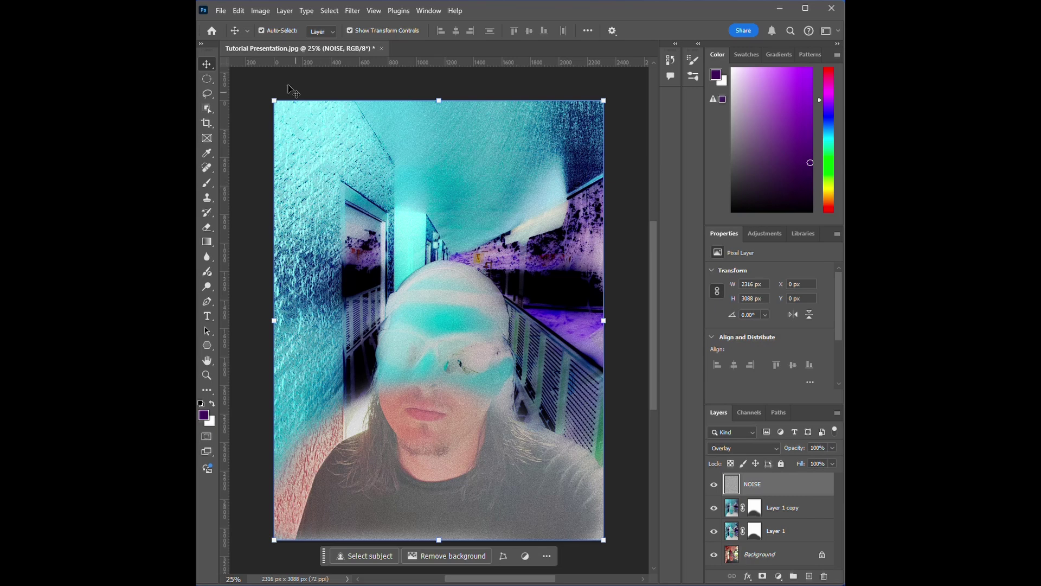
Add a Gradient Map adjustment layer above NOISE in Normal mode at 100% opacity.
left_click(283, 12)
mouse_move(364, 164)
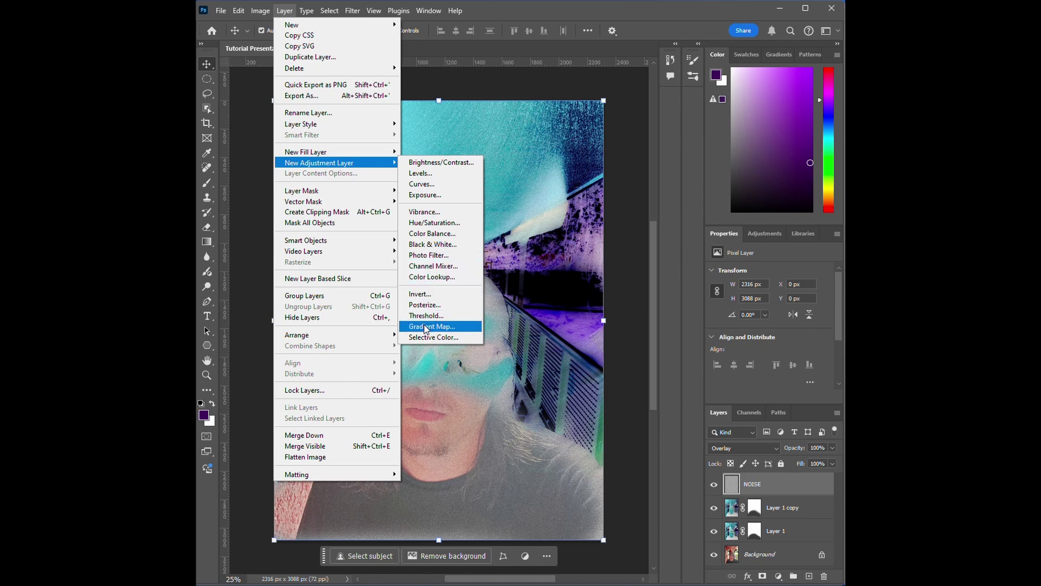
left_click(435, 327)
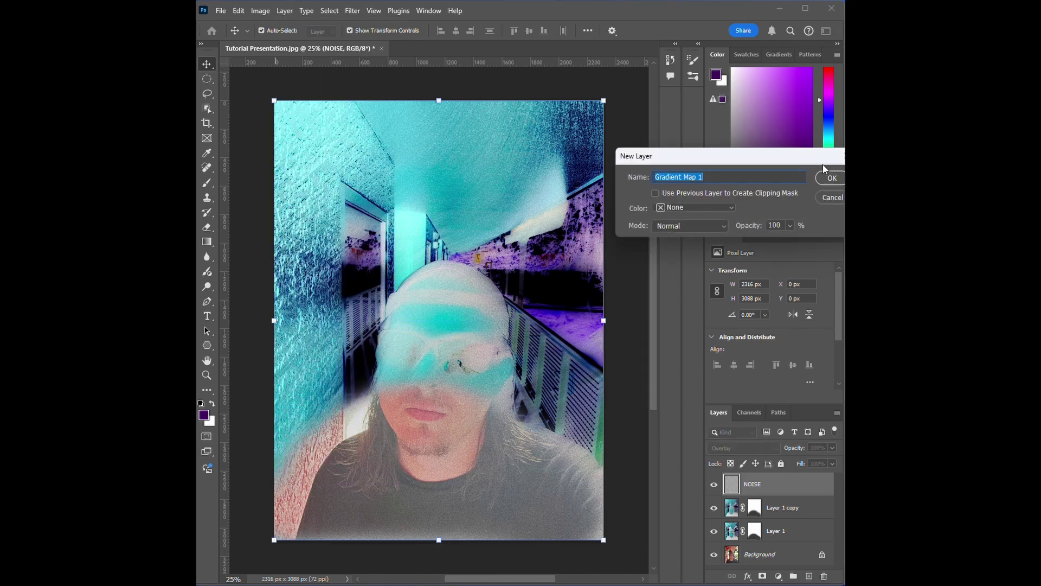
left_click_drag(822, 161, 797, 157)
left_click(812, 176)
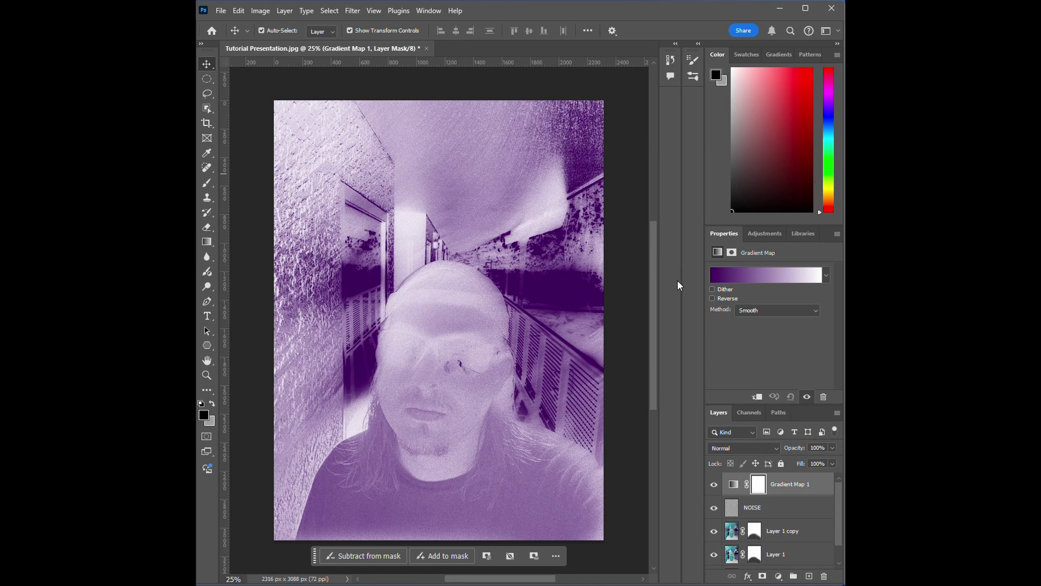
Edit the gradient map's gradient by deleting the dark purple color stop and moving the white stop to location 2.
left_click(733, 277)
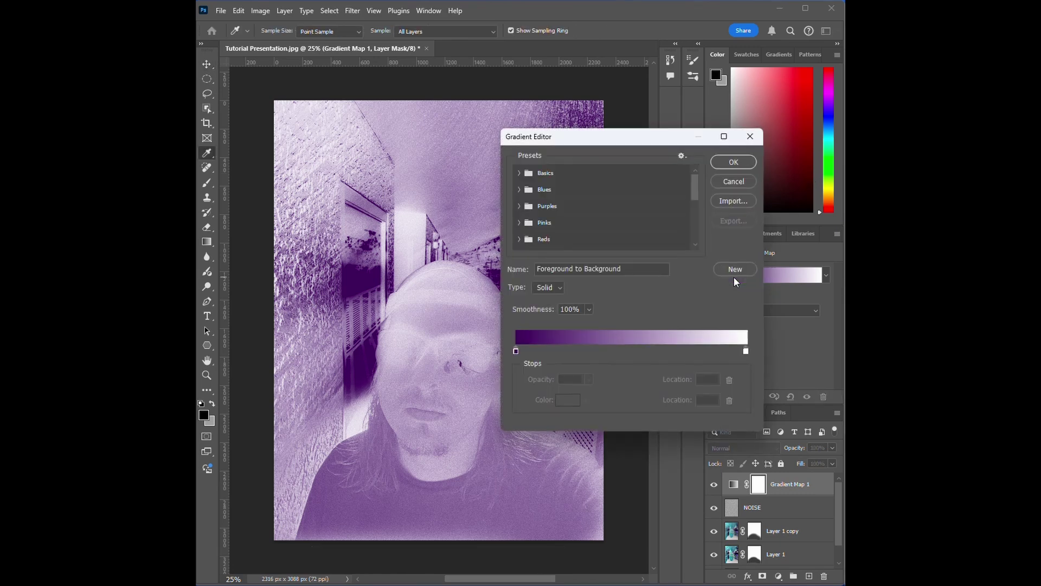
left_click_drag(644, 140, 609, 51)
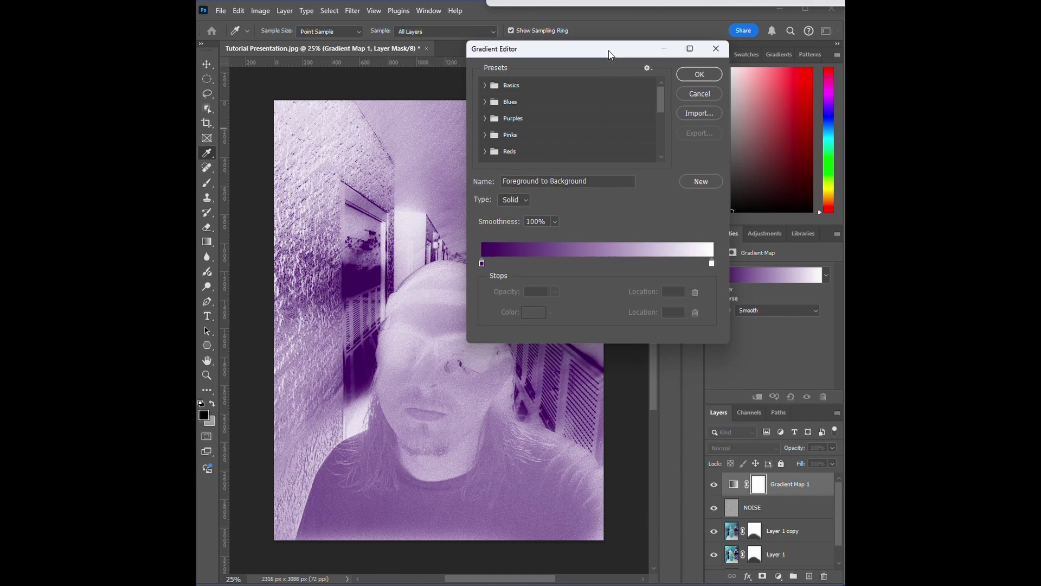
left_click(474, 263)
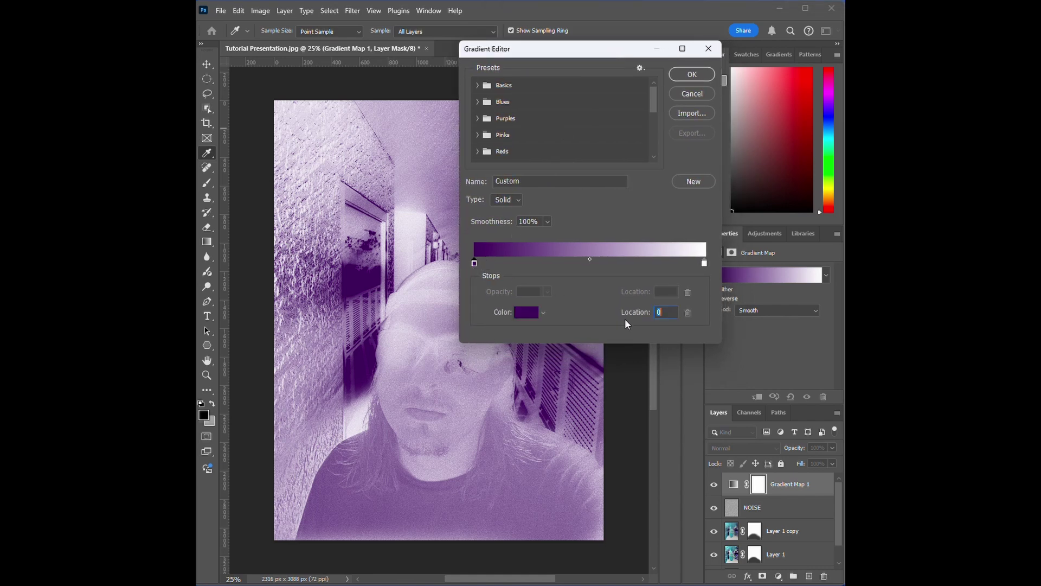
left_click(689, 313)
left_click(705, 263)
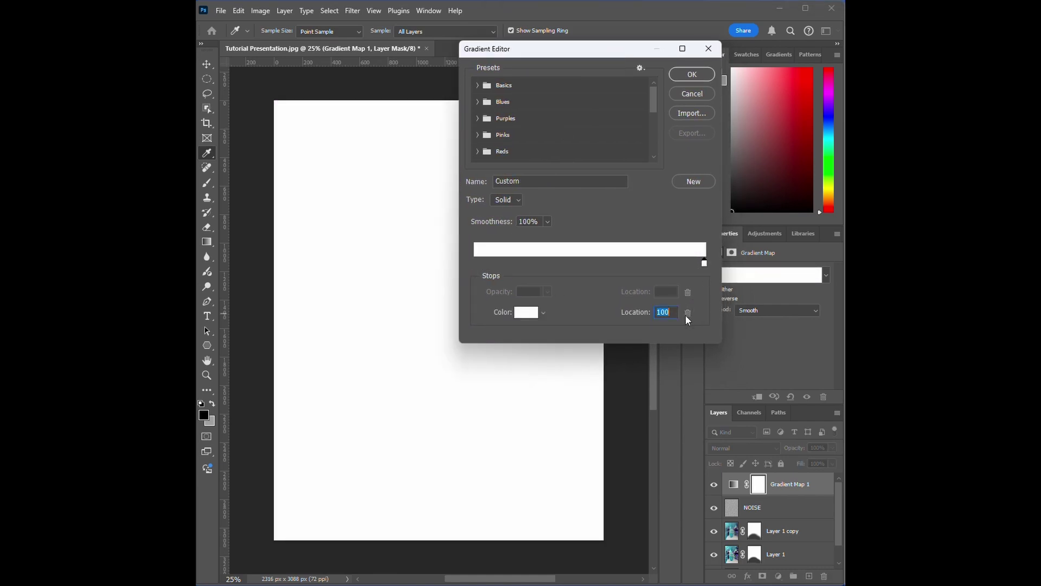
left_click_drag(704, 264, 479, 266)
left_click_drag(528, 50, 550, 56)
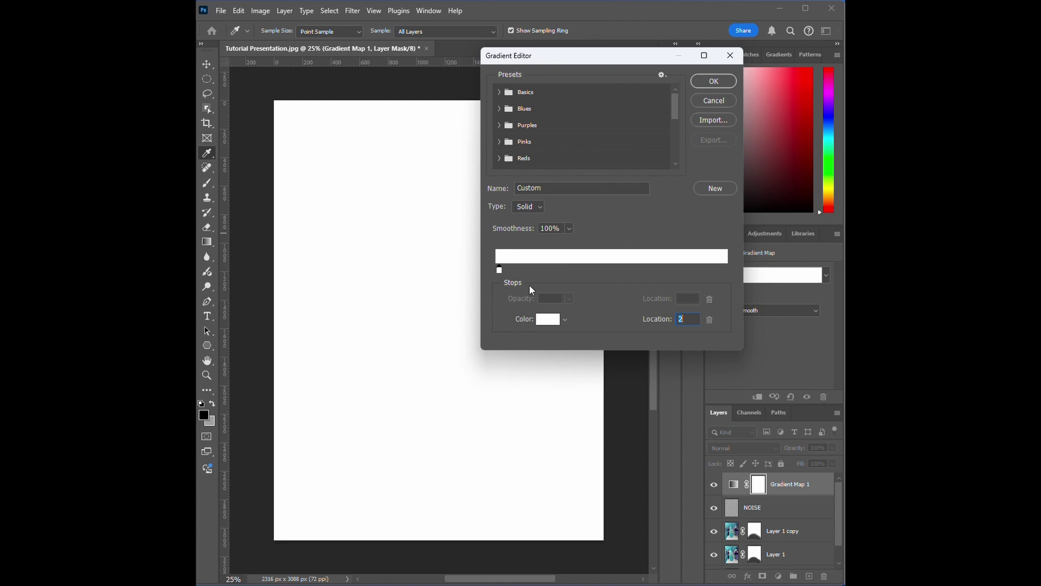
Recolor the gradient stop at location 2 to a dark grayish purple with hue 256°.
left_click(548, 320)
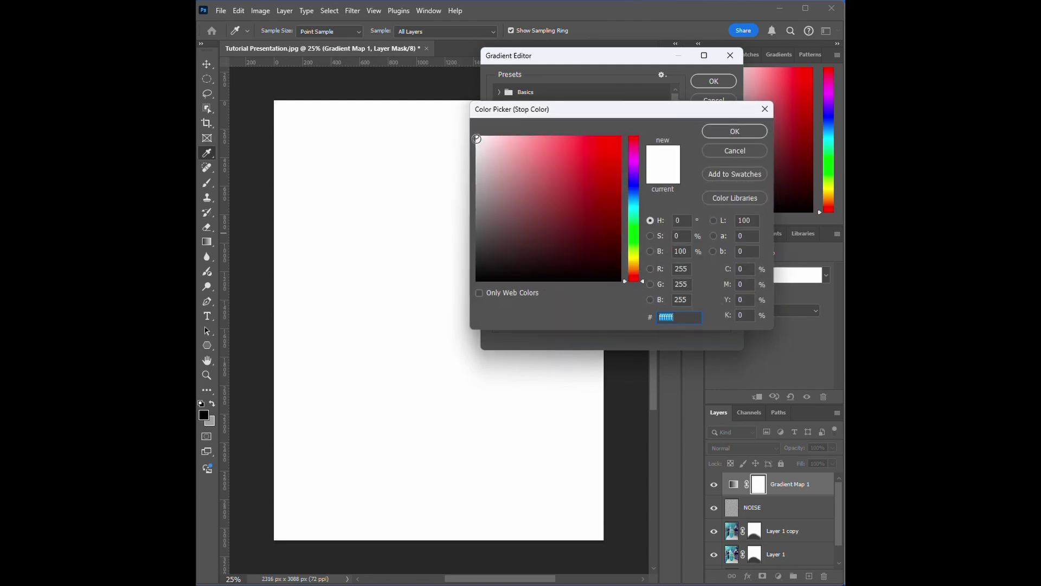
left_click(480, 137)
mouse_move(480, 137)
left_mouse_down()
mouse_move(487, 231)
mouse_move(509, 245)
mouse_move(511, 235)
mouse_move(478, 231)
left_mouse_up()
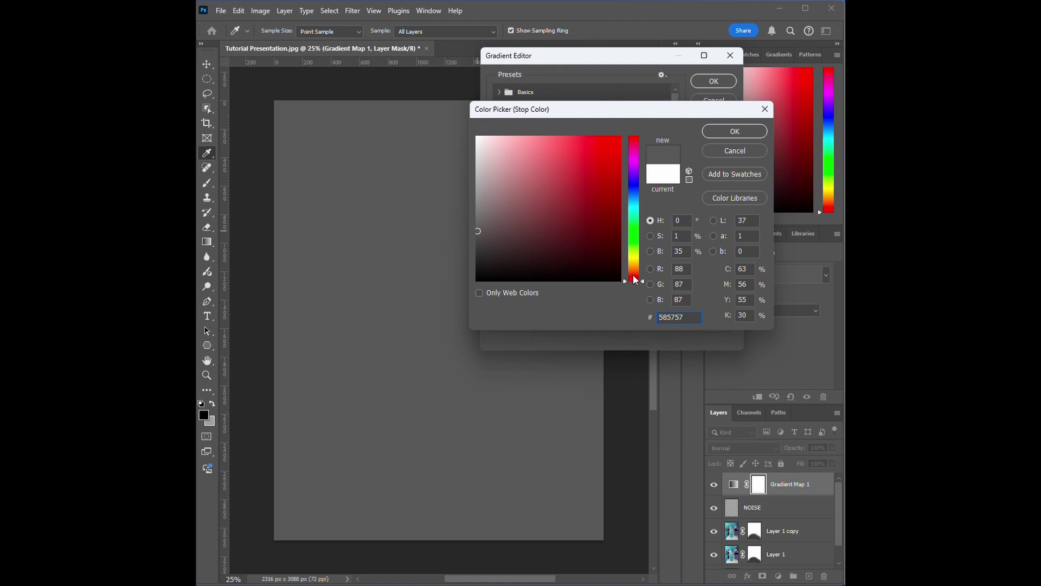
left_click_drag(637, 280, 641, 180)
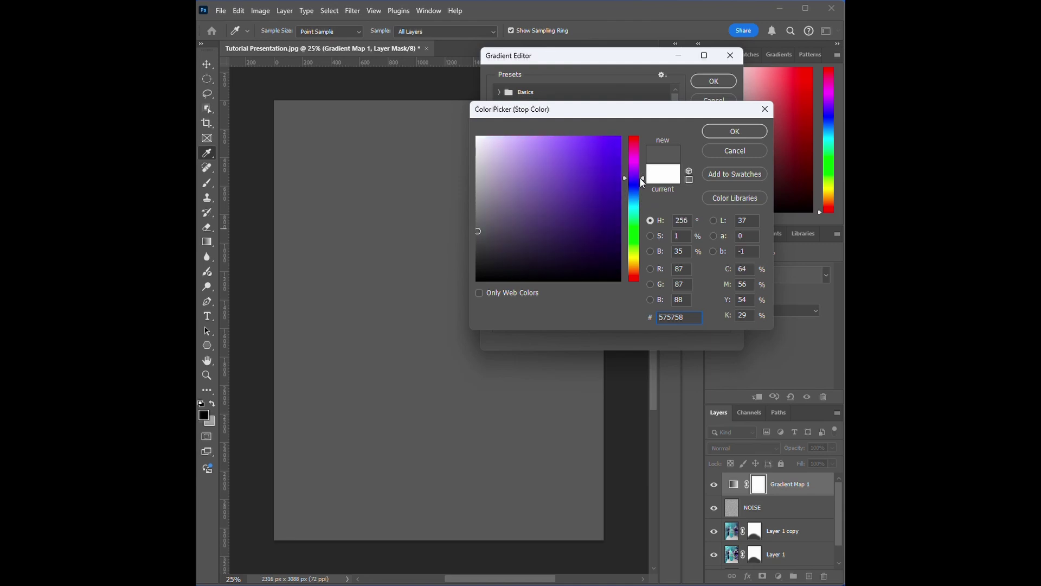
left_click_drag(486, 234, 493, 225)
left_click(717, 130)
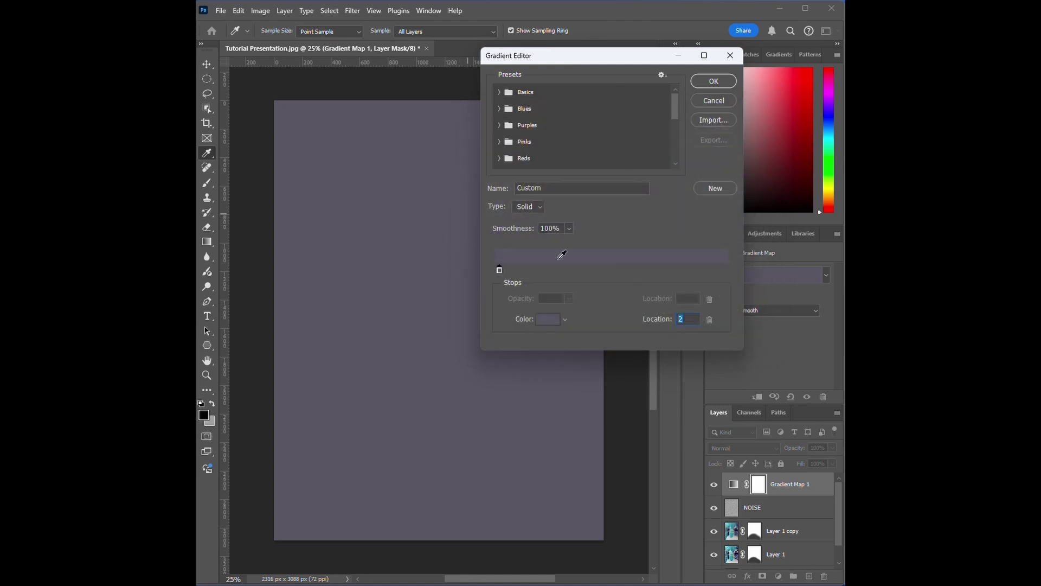
Add a second gradient stop colored #363243 and place it a little past a quarter of the gradient.
left_click(539, 271)
left_click(547, 319)
mouse_move(493, 229)
left_mouse_down()
mouse_move(513, 245)
mouse_move(501, 247)
mouse_move(513, 243)
left_mouse_up()
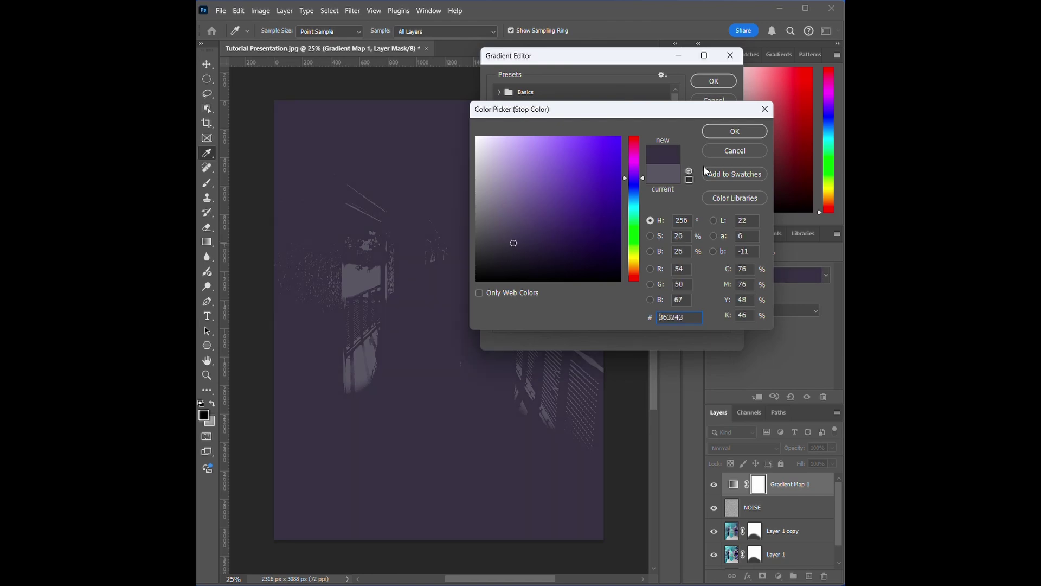
left_click(746, 131)
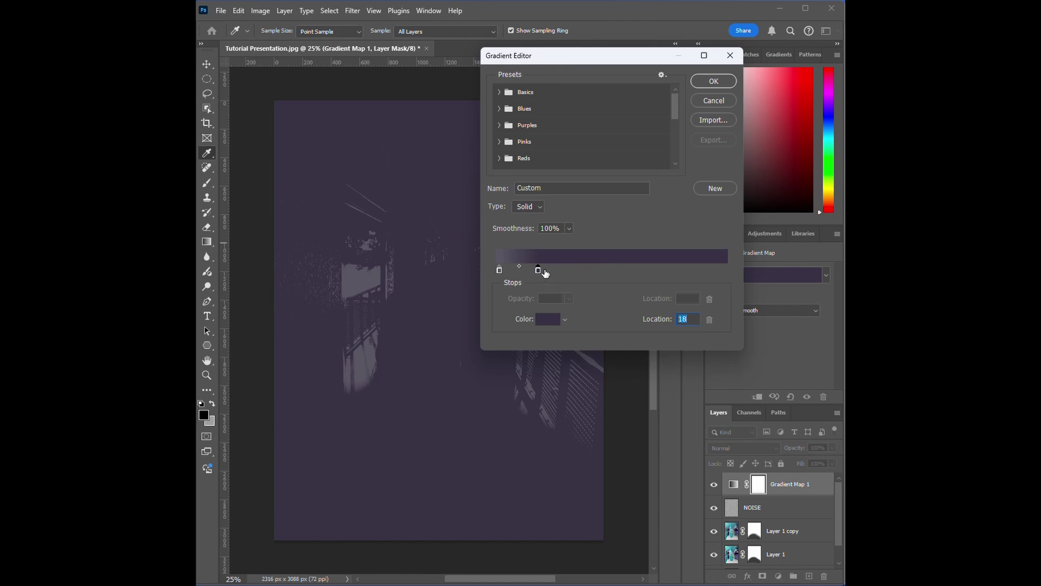
left_click_drag(539, 273, 565, 279)
Add a third gradient stop at location 55 and color it light purple #8478a6.
left_click(623, 269)
left_click(549, 318)
left_click_drag(595, 235, 516, 187)
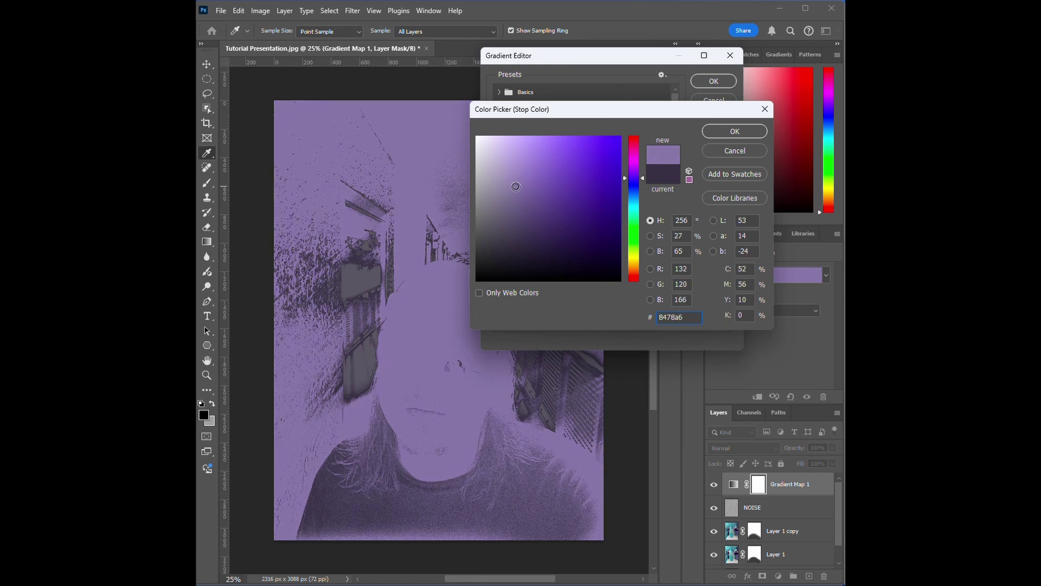
left_click(735, 131)
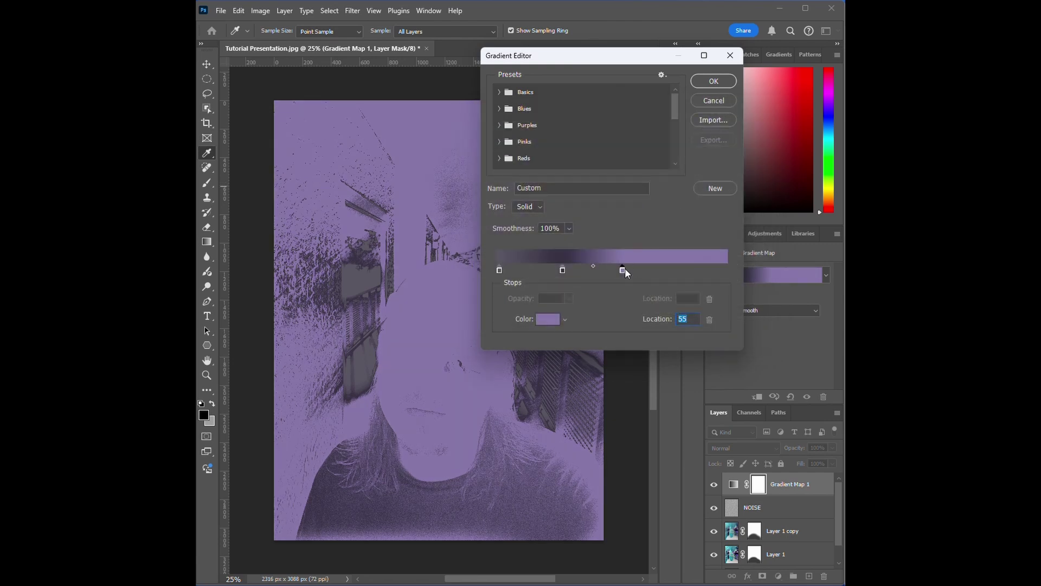
Move the light purple gradient stop to location 64 and add a fourth stop at location 92, colored pale yellow #d9ce75.
left_click_drag(626, 269, 708, 272)
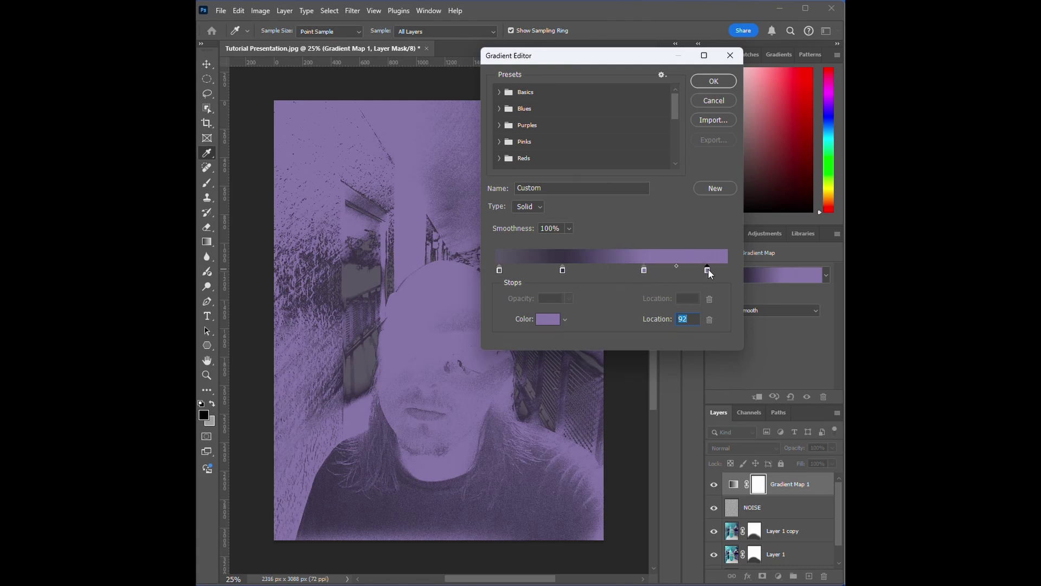
double_click(708, 270)
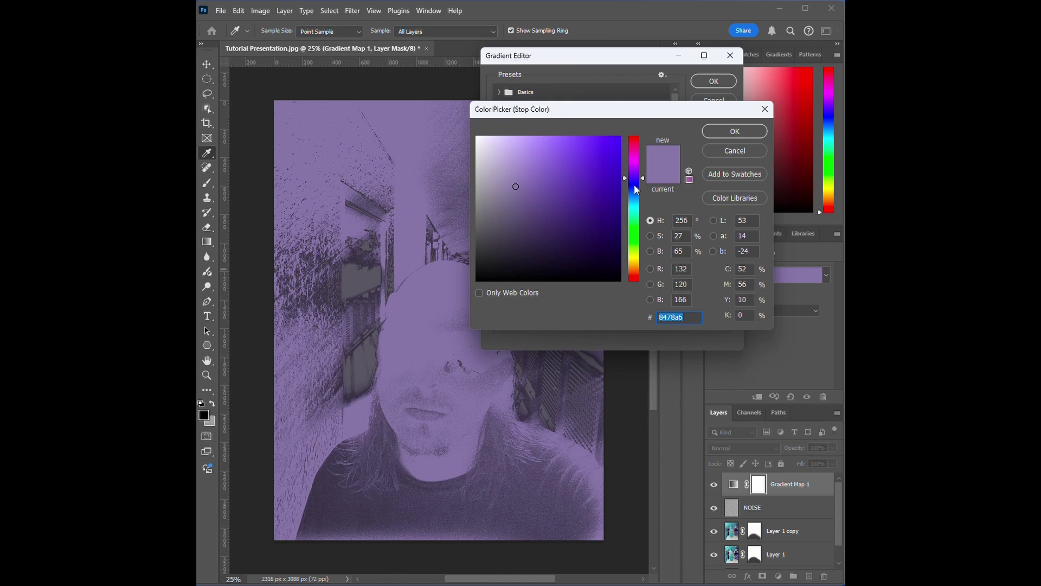
type("564cd9")
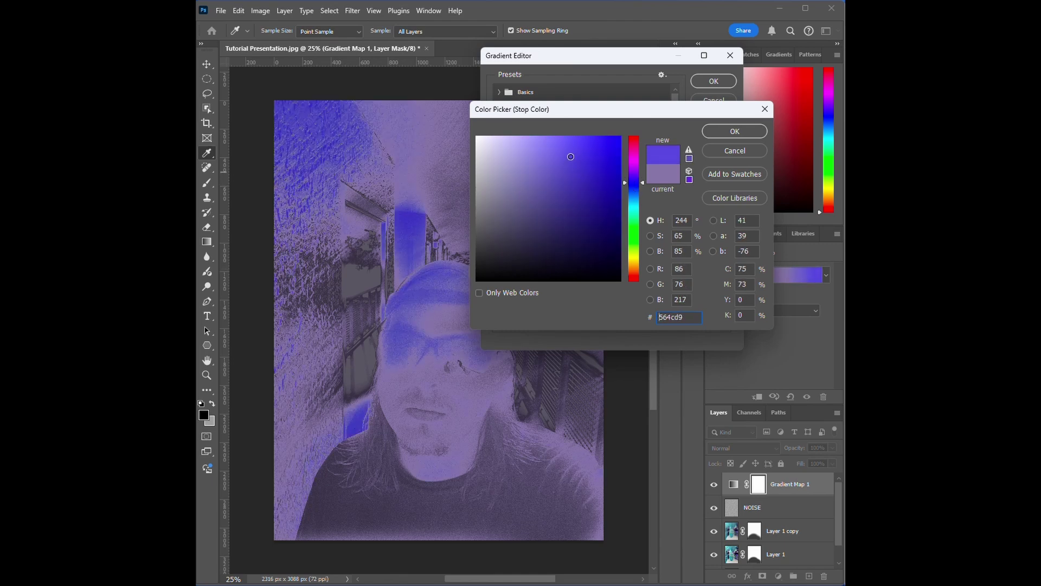
mouse_move(570, 157)
left_mouse_down()
mouse_move(596, 154)
mouse_move(568, 156)
mouse_move(586, 158)
mouse_move(588, 147)
left_mouse_up()
left_click(633, 185)
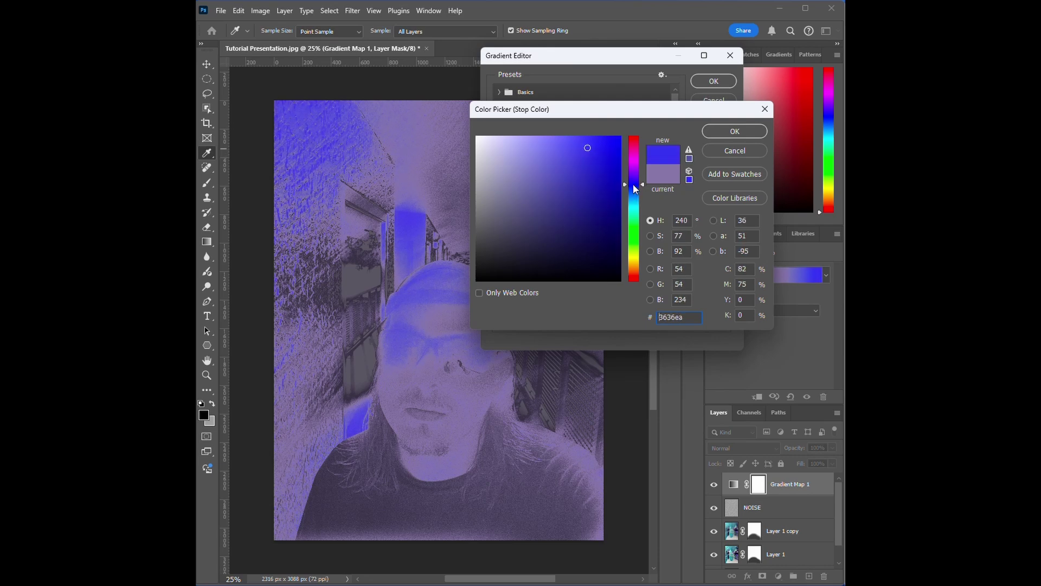
left_click_drag(635, 186, 636, 260)
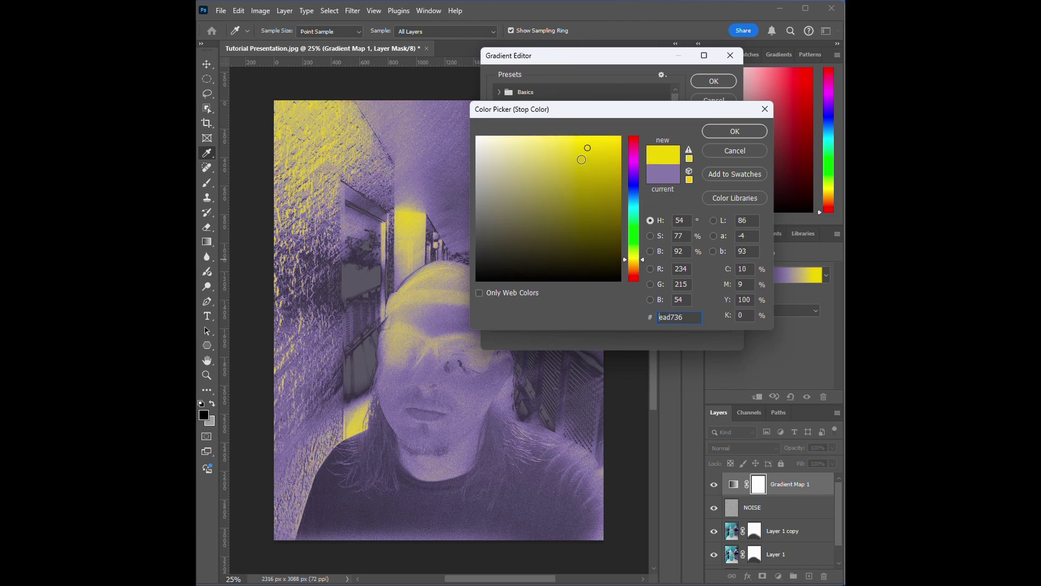
left_click_drag(587, 154, 561, 159)
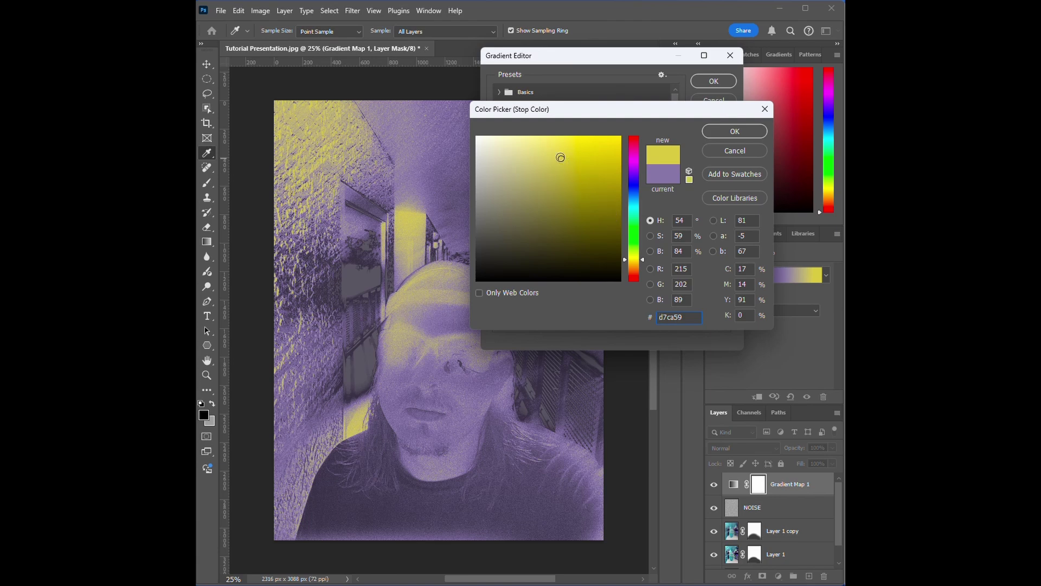
mouse_move(562, 159)
left_mouse_down()
mouse_move(547, 144)
mouse_move(543, 157)
left_mouse_up()
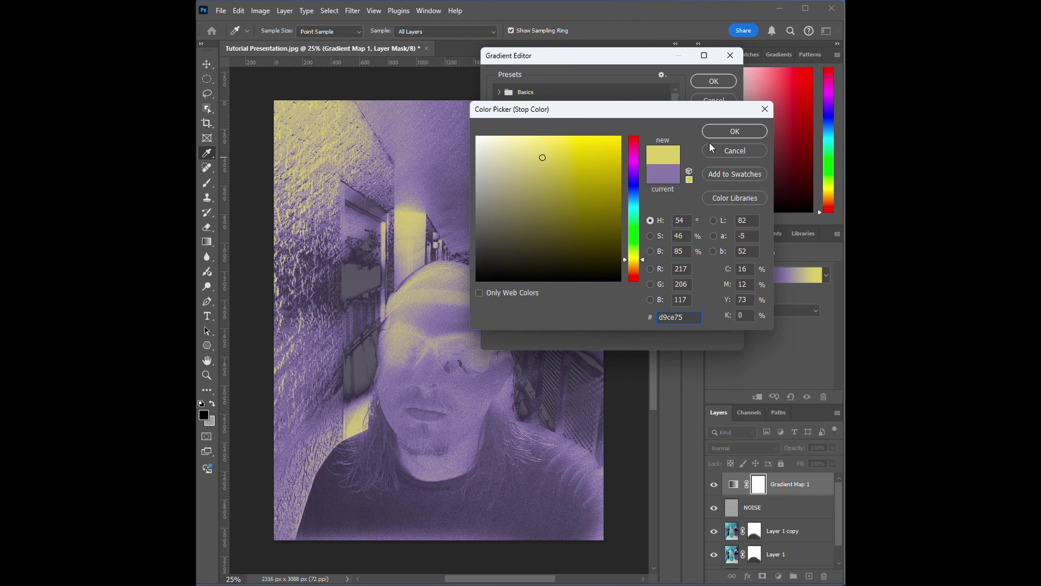
left_click(720, 133)
left_click_drag(661, 271, 642, 271)
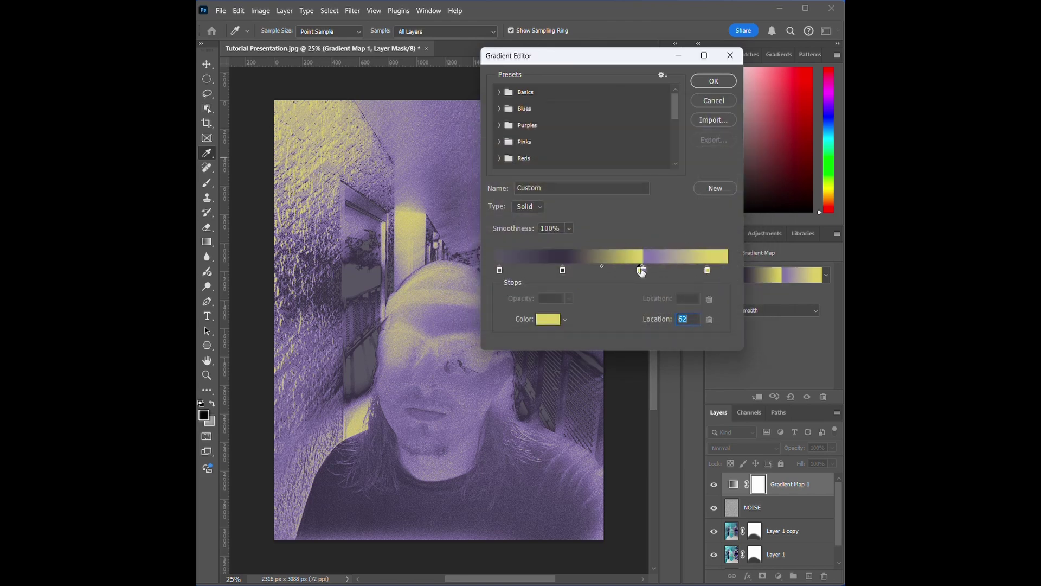
double_click(642, 269)
left_click(718, 149)
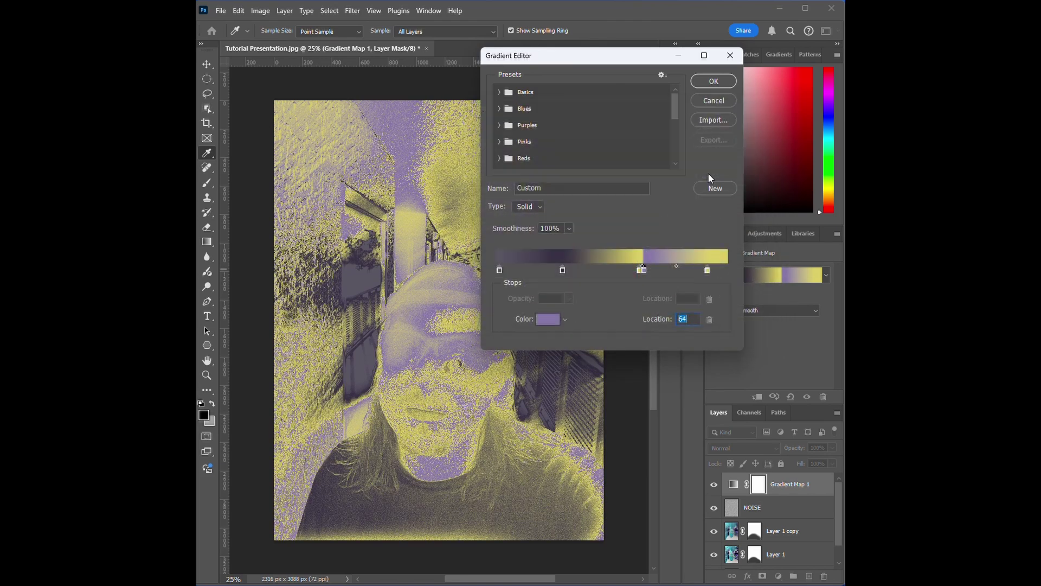
left_click(640, 270)
left_click(708, 319)
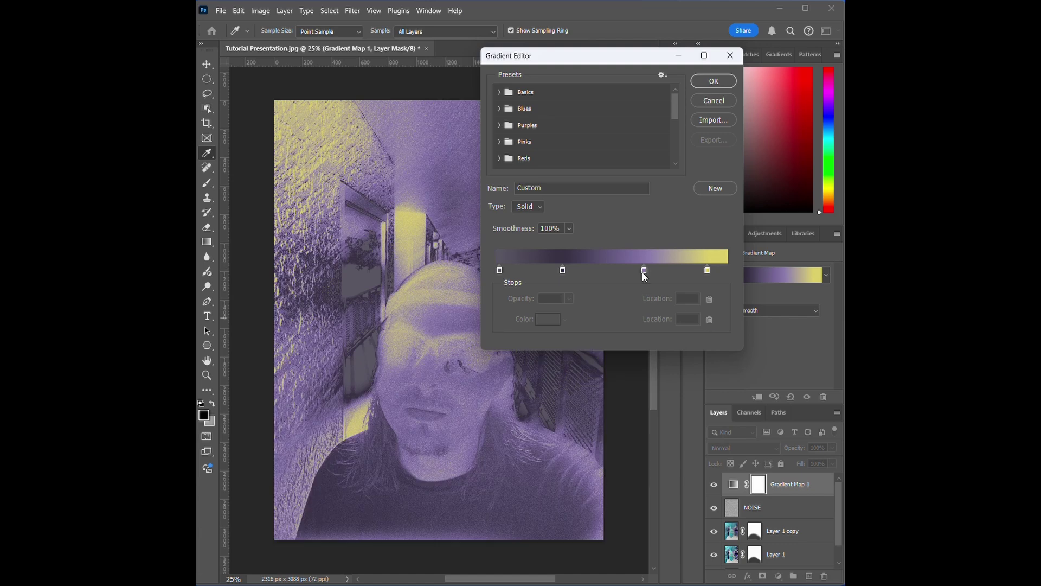
Move the light purple stop to location 63, the dark purple stop to 37 and the yellow stop slightly inward, and apply the gradient.
left_click_drag(644, 271, 628, 270)
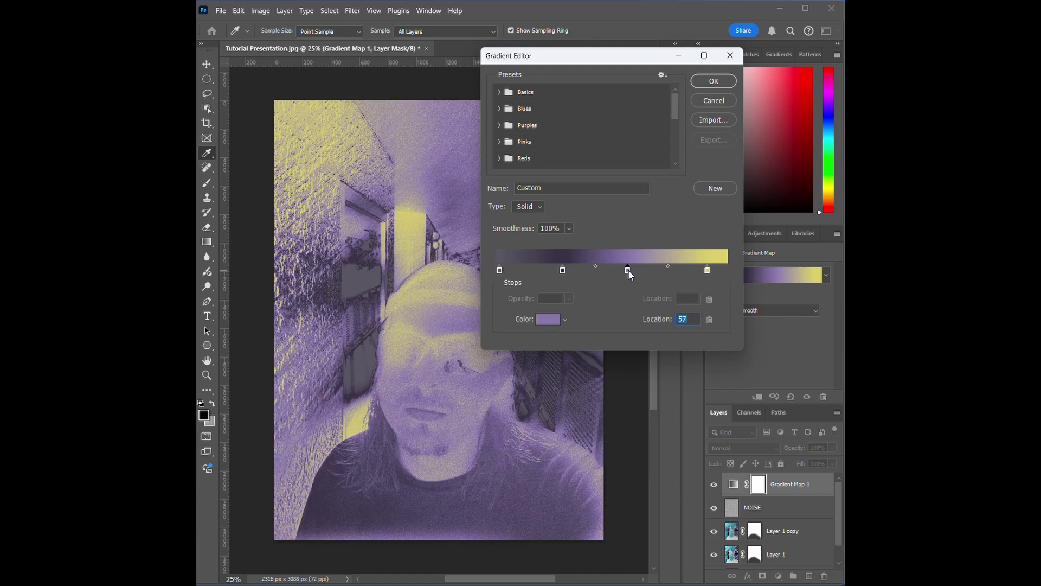
mouse_move(707, 270)
left_mouse_down()
mouse_move(685, 269)
mouse_move(702, 272)
left_mouse_up()
left_click_drag(628, 270, 640, 270)
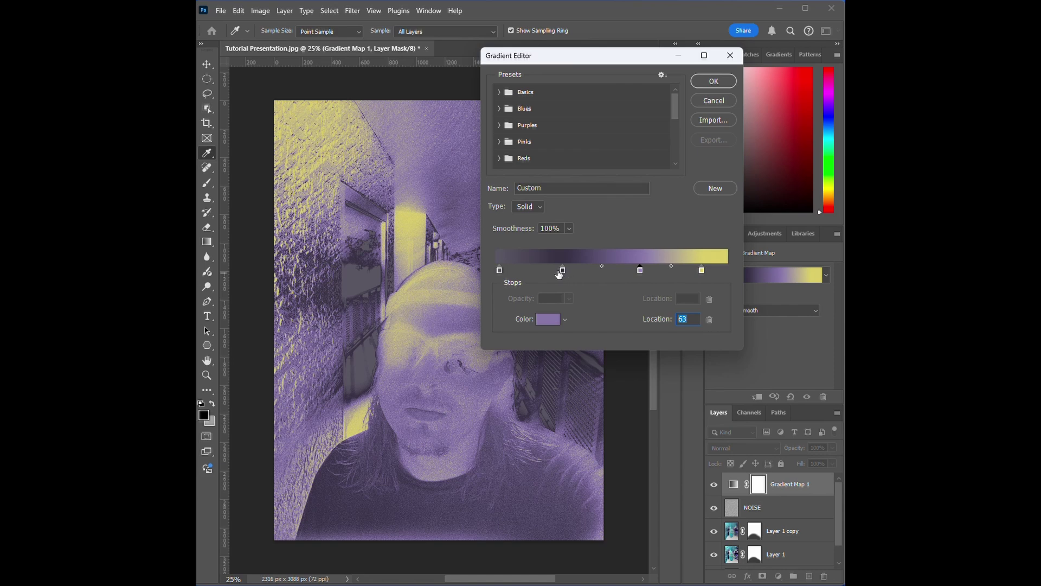
mouse_move(561, 270)
left_mouse_down()
mouse_move(590, 270)
mouse_move(581, 272)
left_mouse_up()
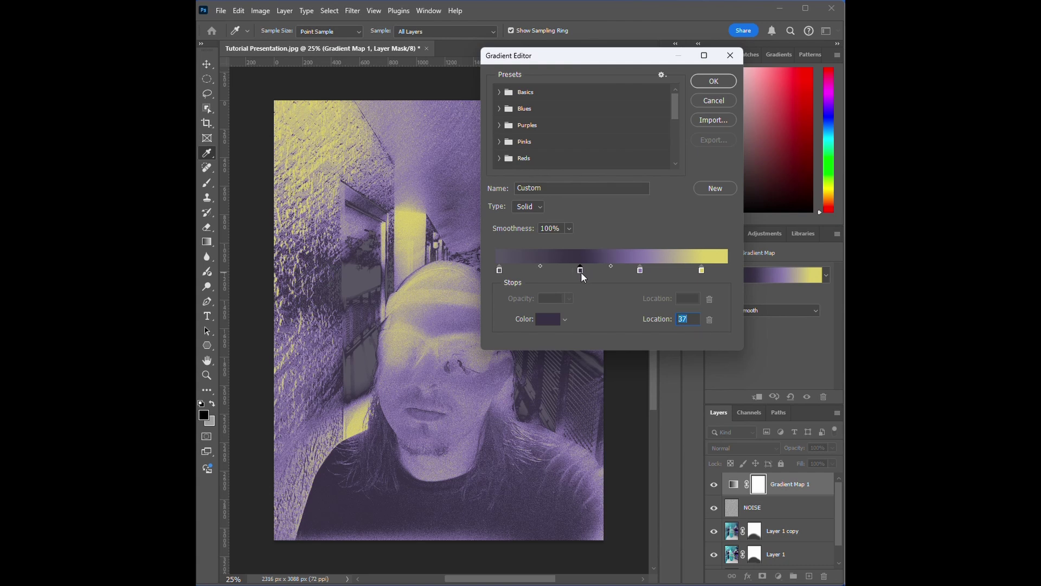
left_click_drag(611, 61, 708, 118)
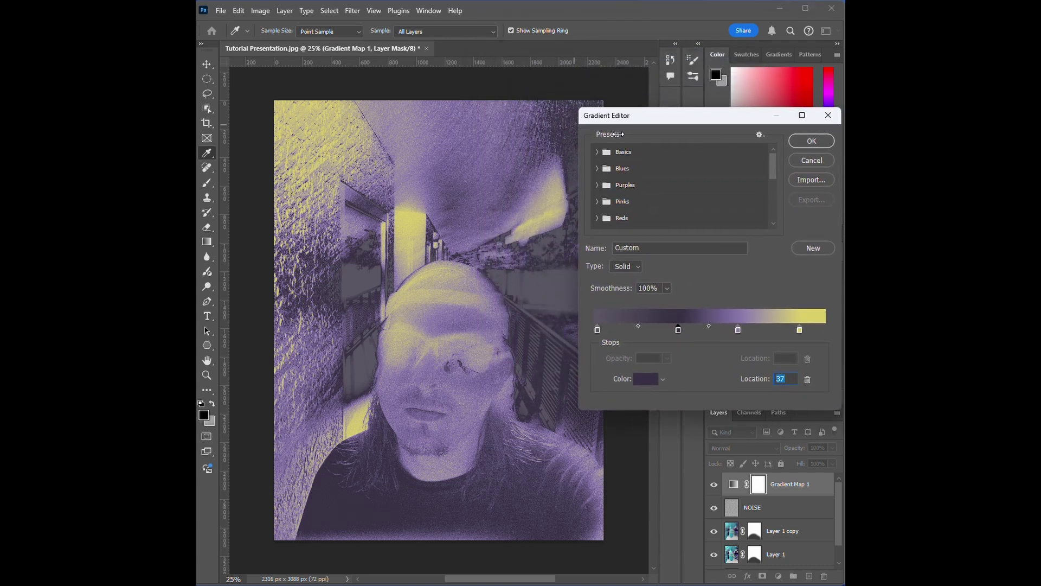
mouse_move(627, 119)
left_mouse_down()
mouse_move(634, 127)
mouse_move(615, 118)
left_mouse_up()
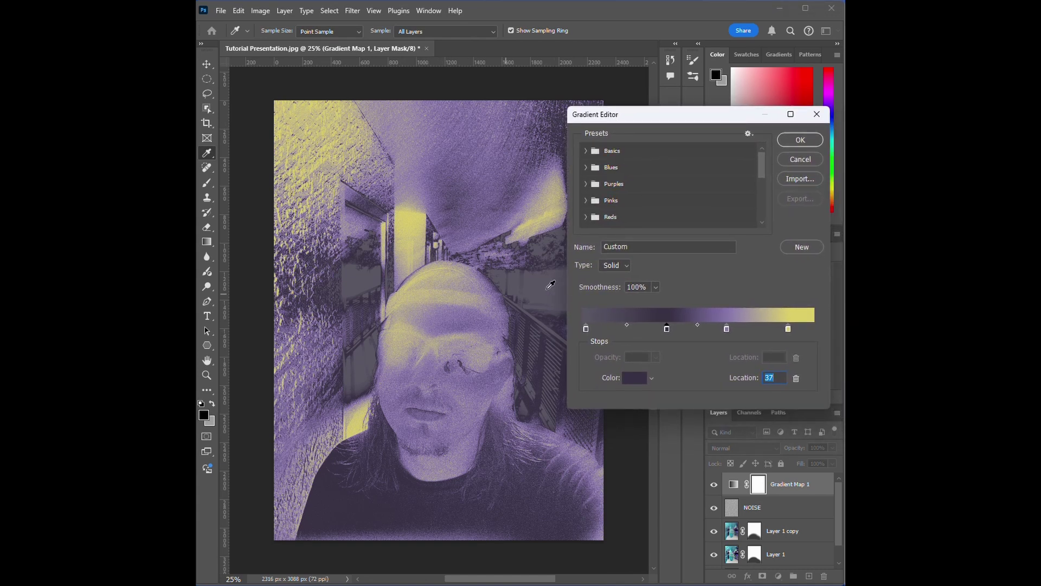
left_click(805, 139)
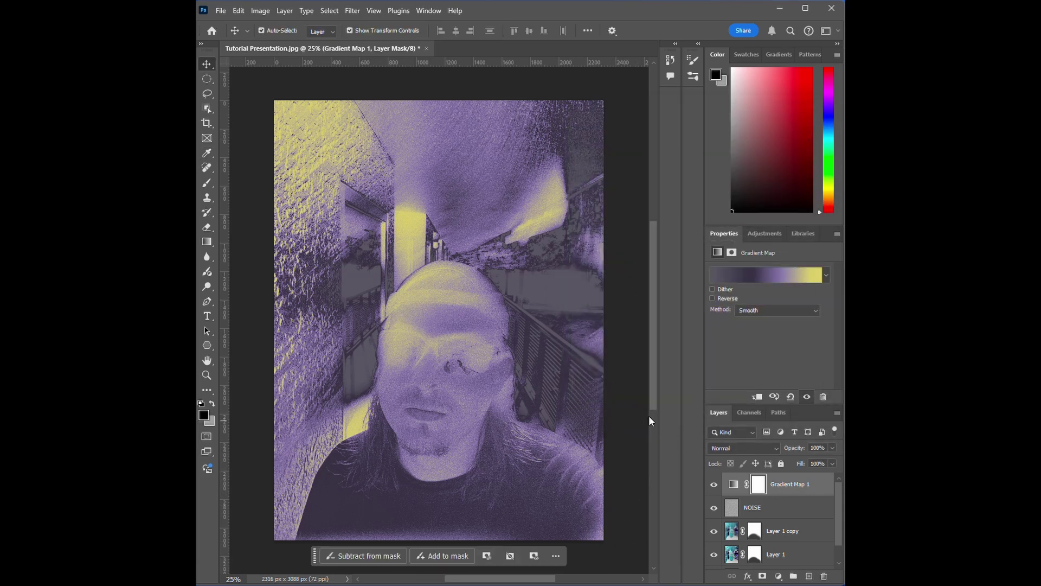
left_click(570, 389)
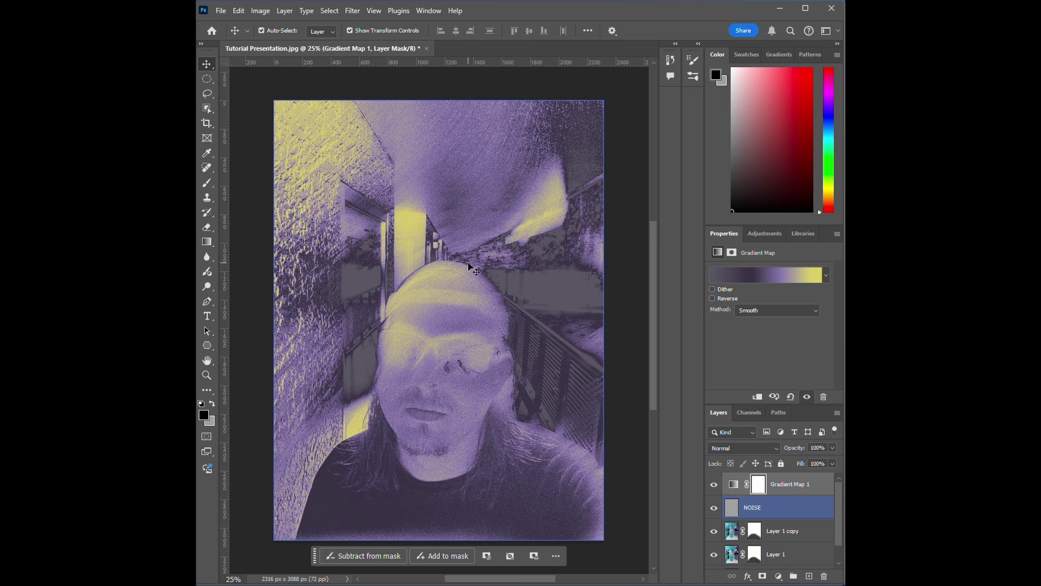
left_click(621, 464)
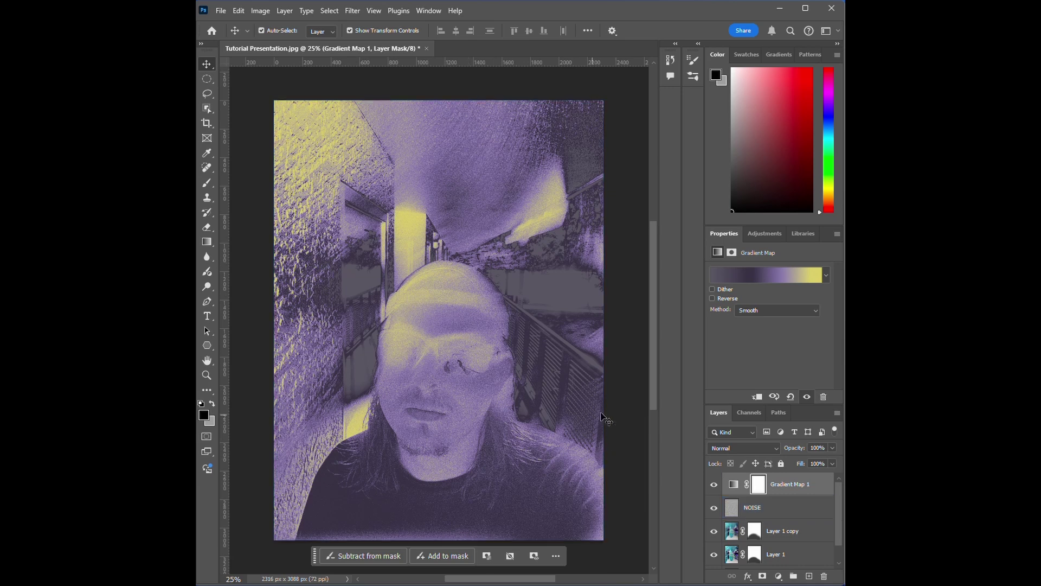
Edit the gradient map's gradient again and recolor the light purple stop at location 63 to bluish purple #7b78a6.
left_click(766, 280)
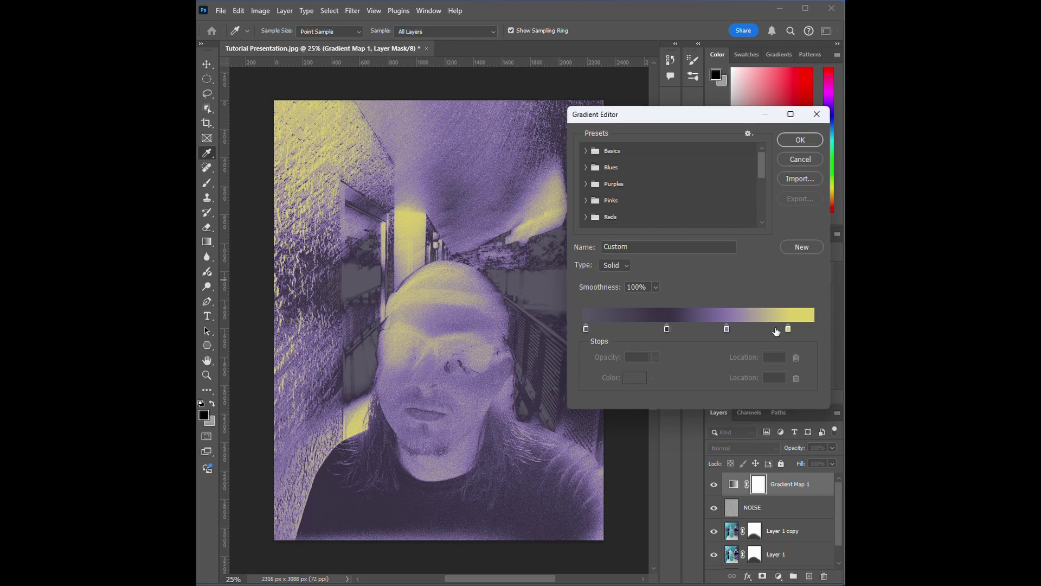
left_click(726, 329)
left_click(634, 377)
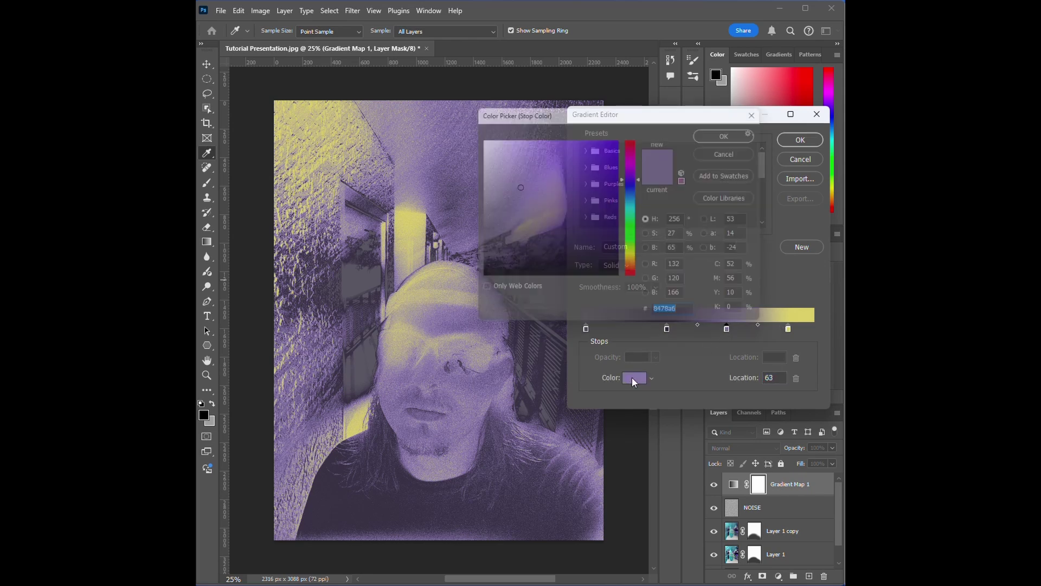
left_click(636, 226)
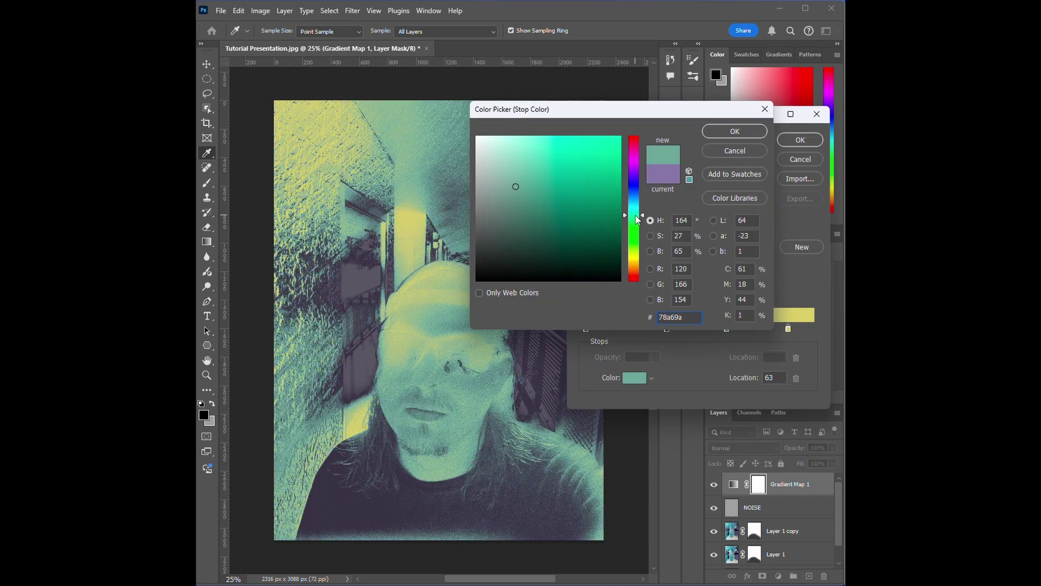
mouse_move(636, 226)
left_mouse_down()
mouse_move(638, 238)
mouse_move(632, 172)
mouse_move(632, 184)
left_mouse_up()
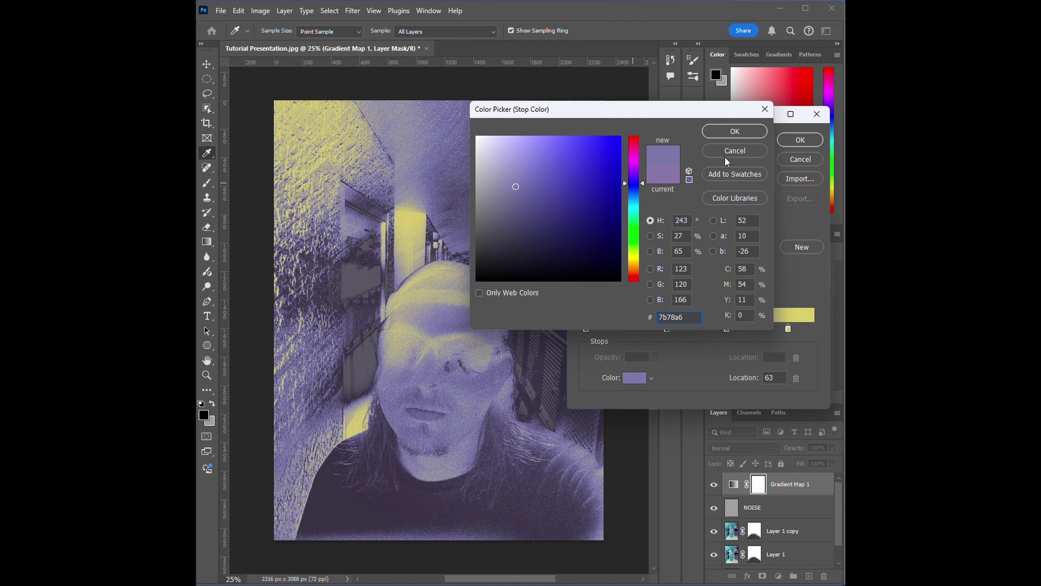
left_click(720, 132)
Recolor the dark purple stop at location 37 to dark red #4b2d2b and apply the gradient.
left_click(667, 329)
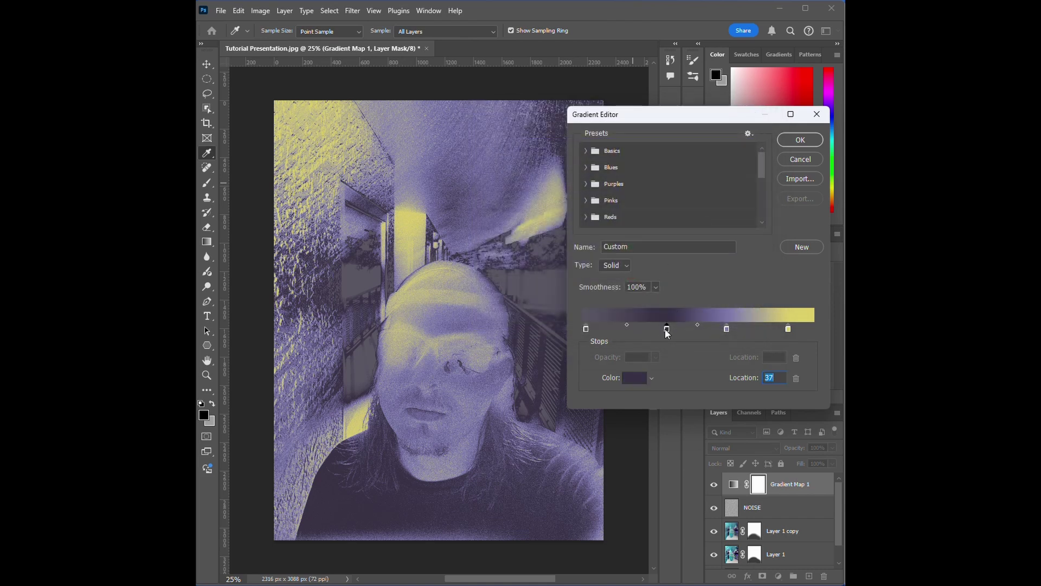
left_click(632, 377)
left_click_drag(633, 228, 631, 280)
mouse_move(513, 237)
left_mouse_down()
mouse_move(518, 246)
mouse_move(538, 238)
left_mouse_up()
left_click(734, 130)
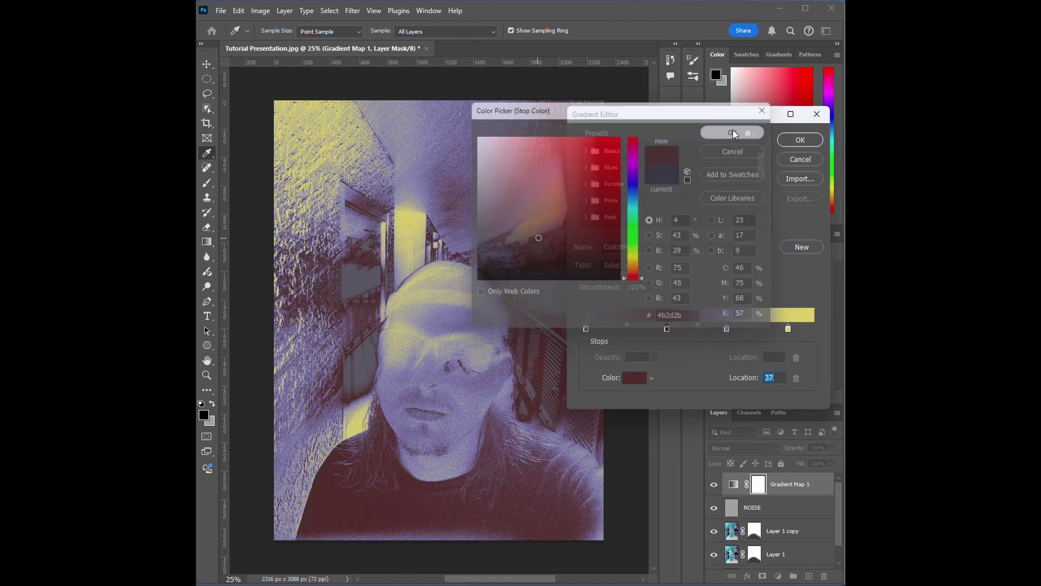
left_click(800, 140)
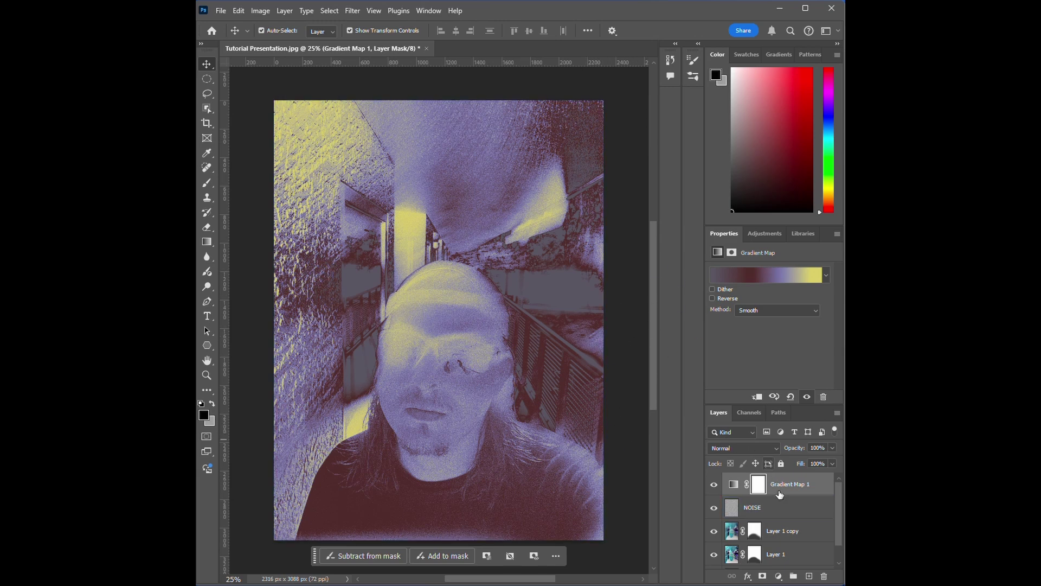
Duplicate the Layer 1 copy layer and place the duplicate above the Gradient Map 1 layer.
left_click(781, 530)
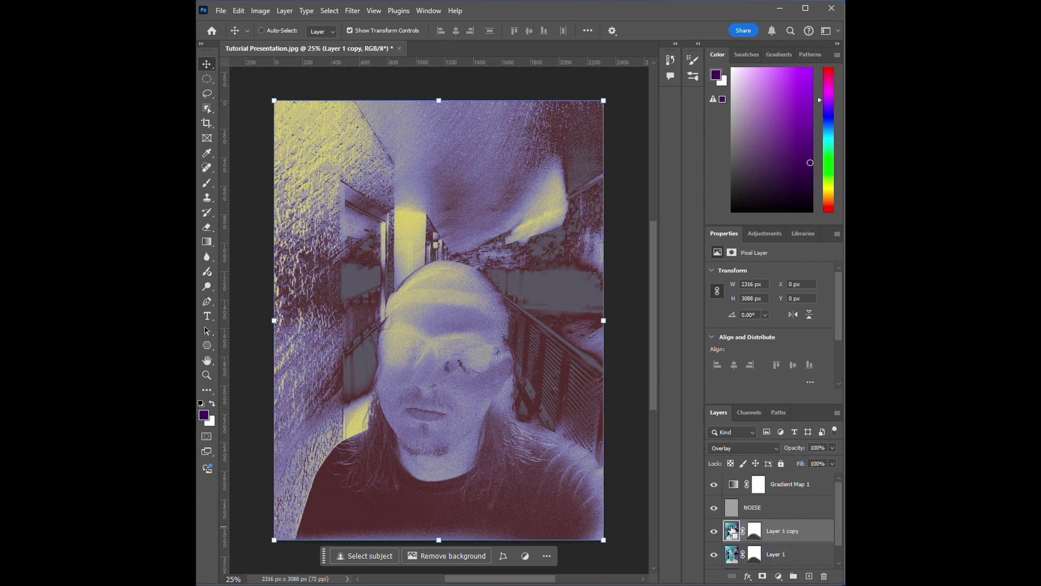
key("ctrl+j")
left_click_drag(732, 531, 739, 476)
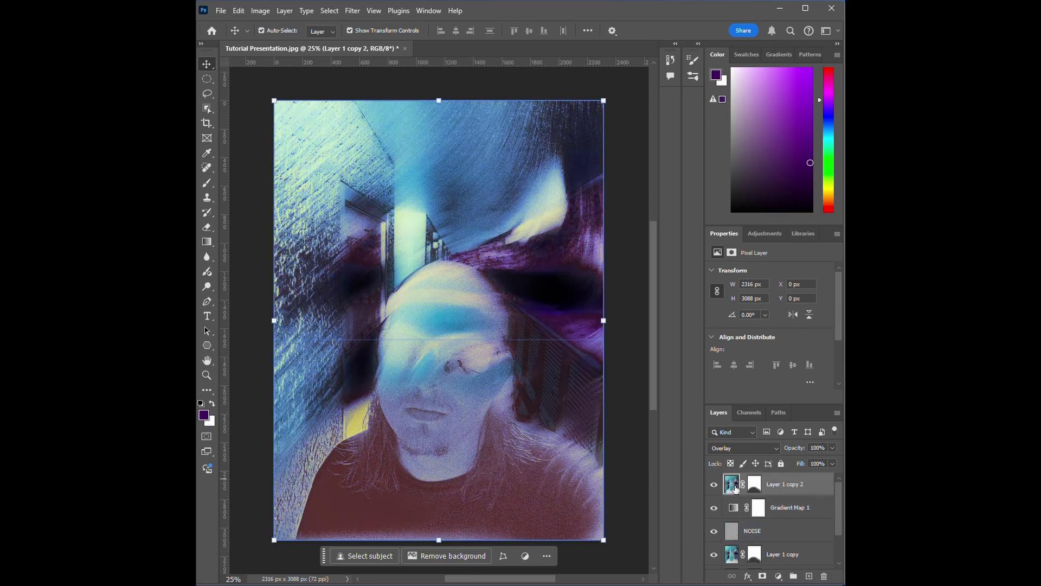
right_click(732, 485)
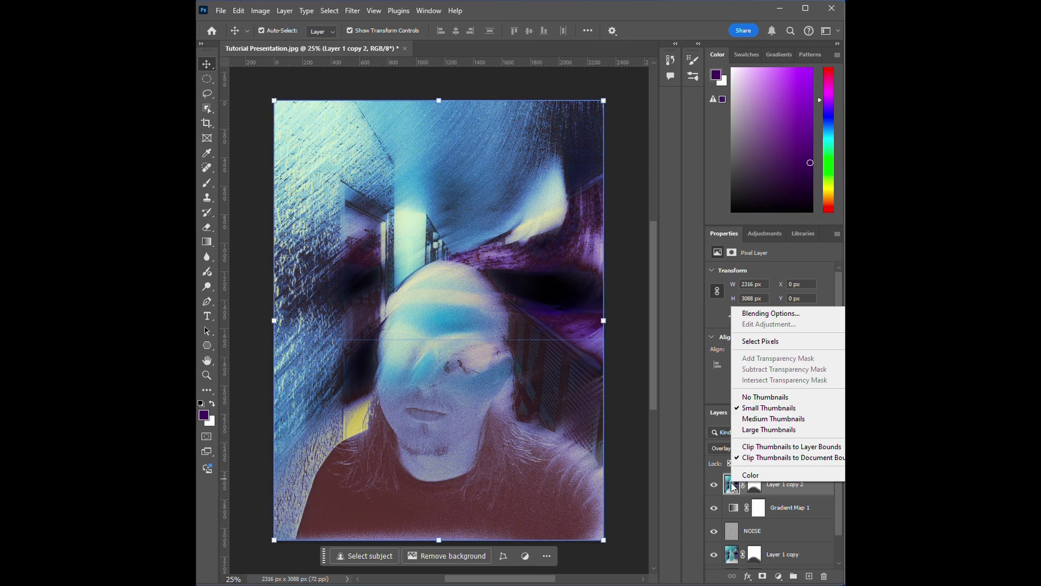
left_click(731, 487)
Set the duplicate layer's blend mode to Normal and desaturate it with a Hue/Saturation adjustment at saturation -100.
left_click(728, 447)
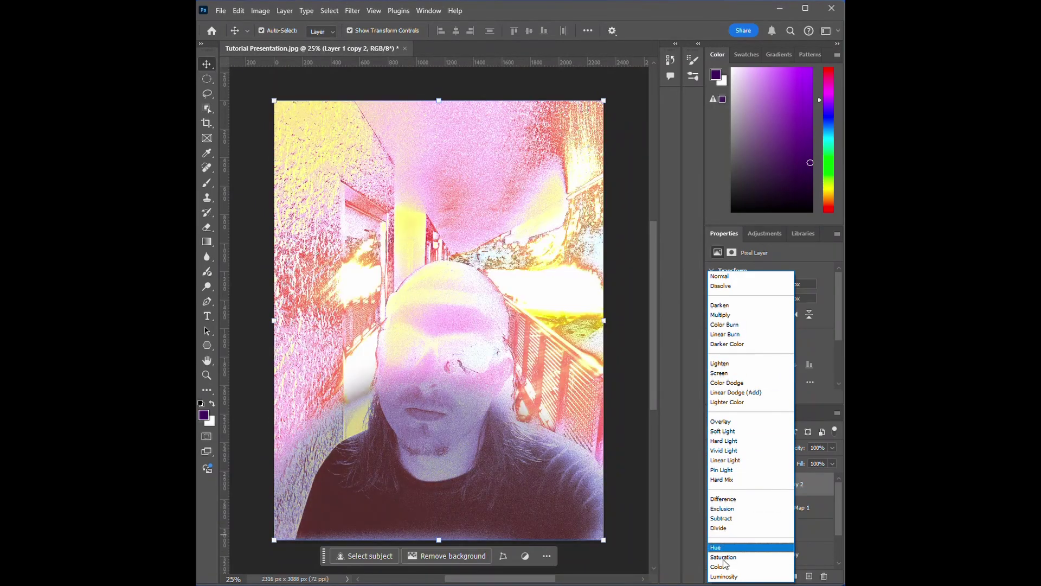
left_click(720, 276)
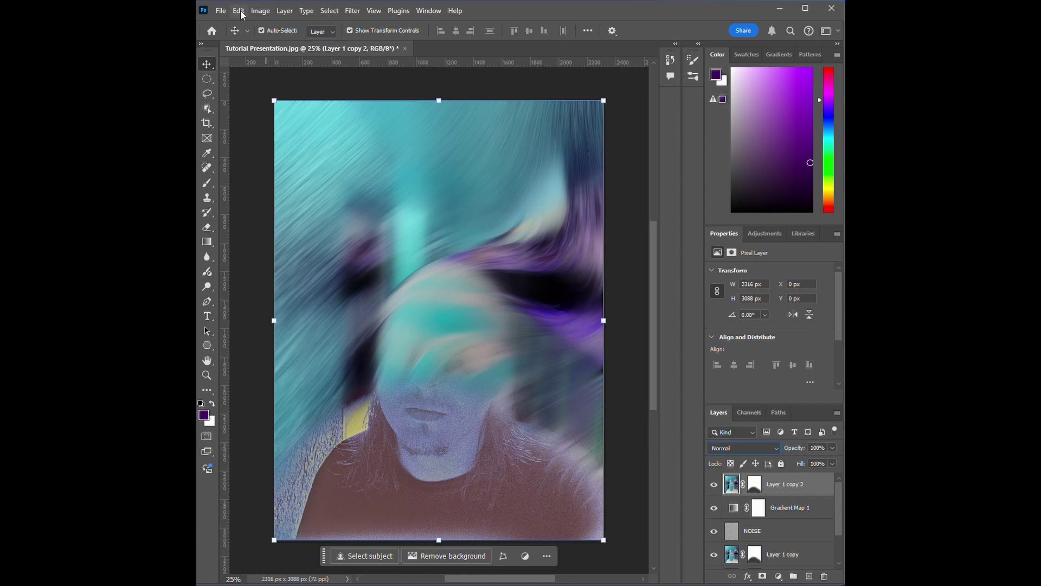
left_click(261, 10)
mouse_move(337, 42)
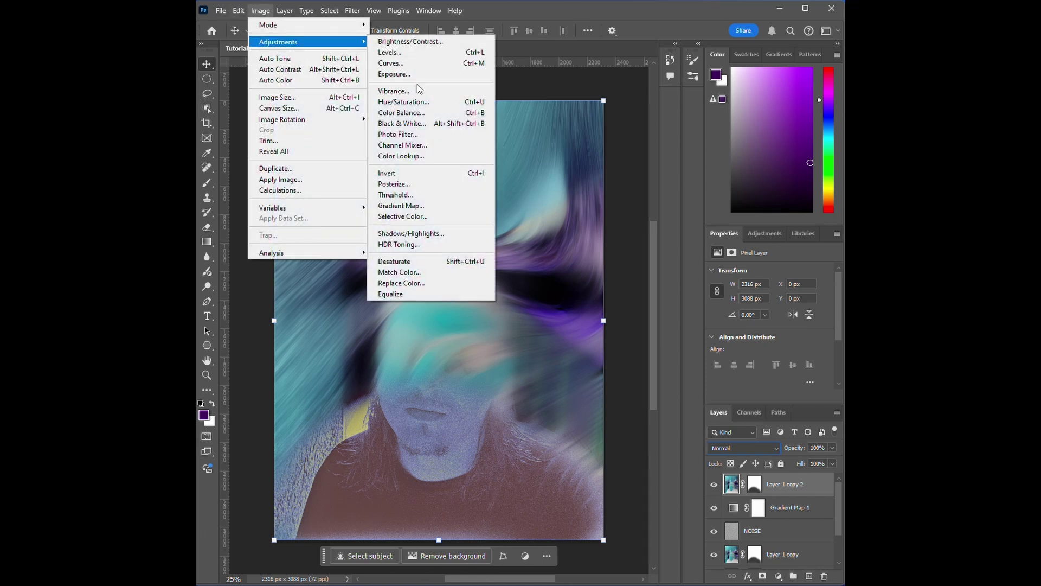
left_click(419, 101)
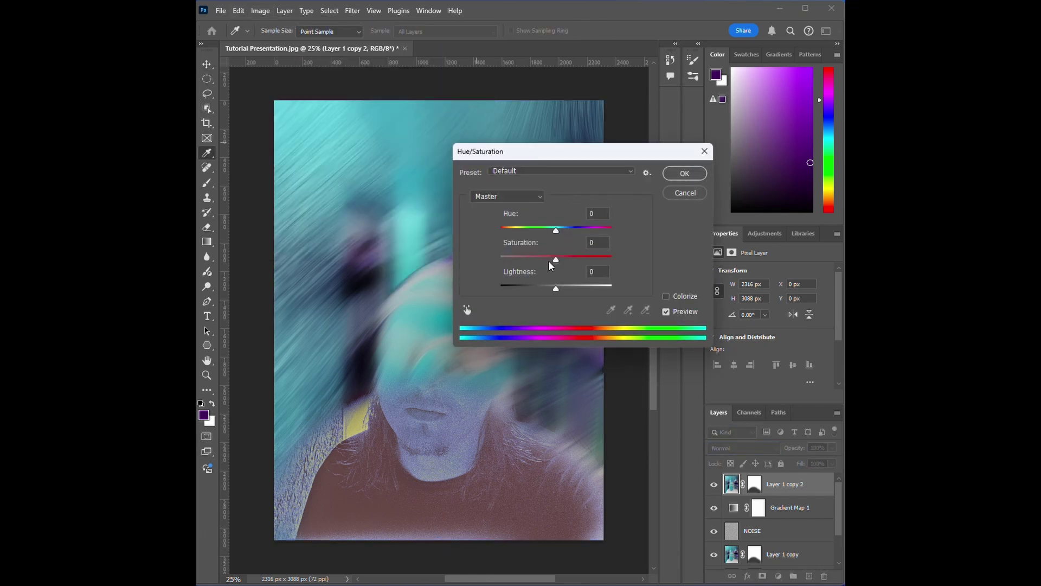
left_click_drag(548, 261, 497, 258)
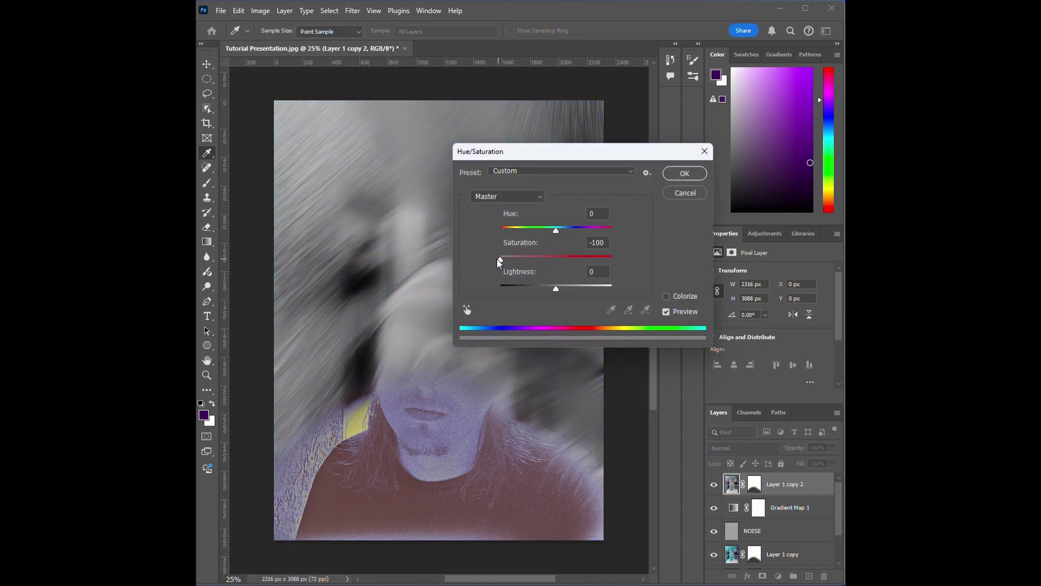
left_click(677, 177)
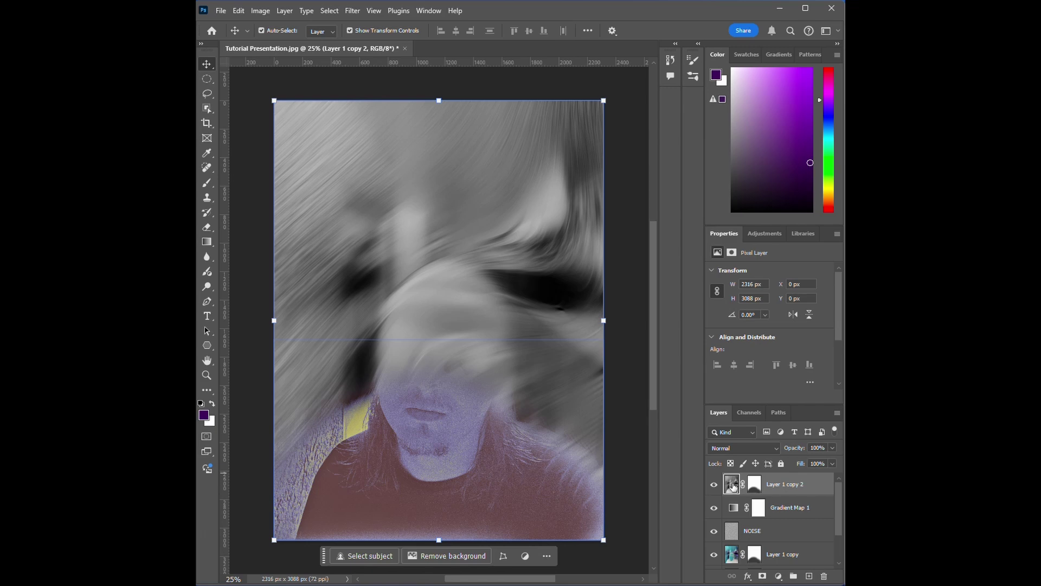
Set the Layer 1 copy 2 layer's blend mode to Overlay.
left_click(737, 448)
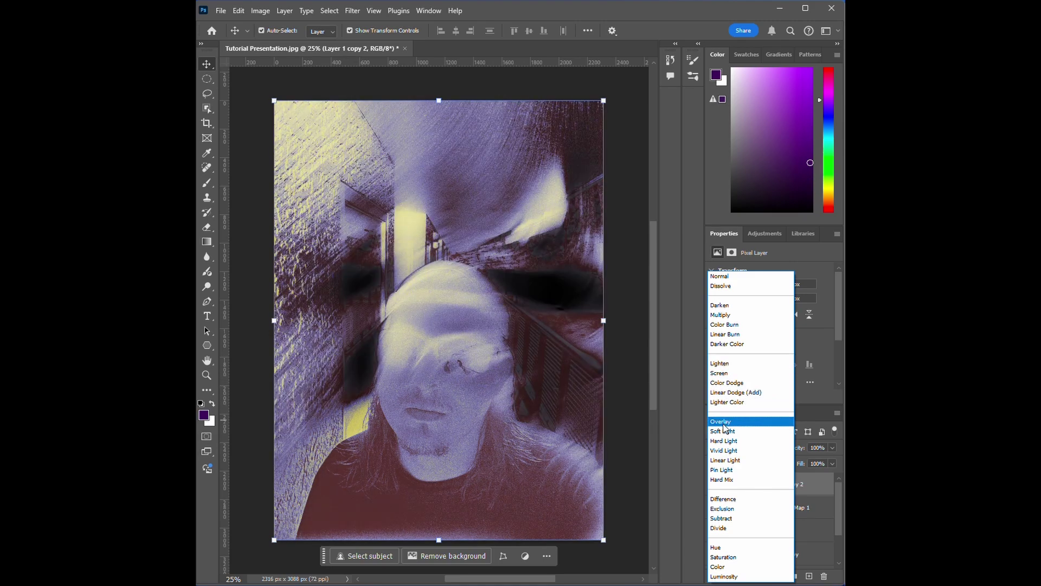
left_click(725, 422)
left_click(739, 448)
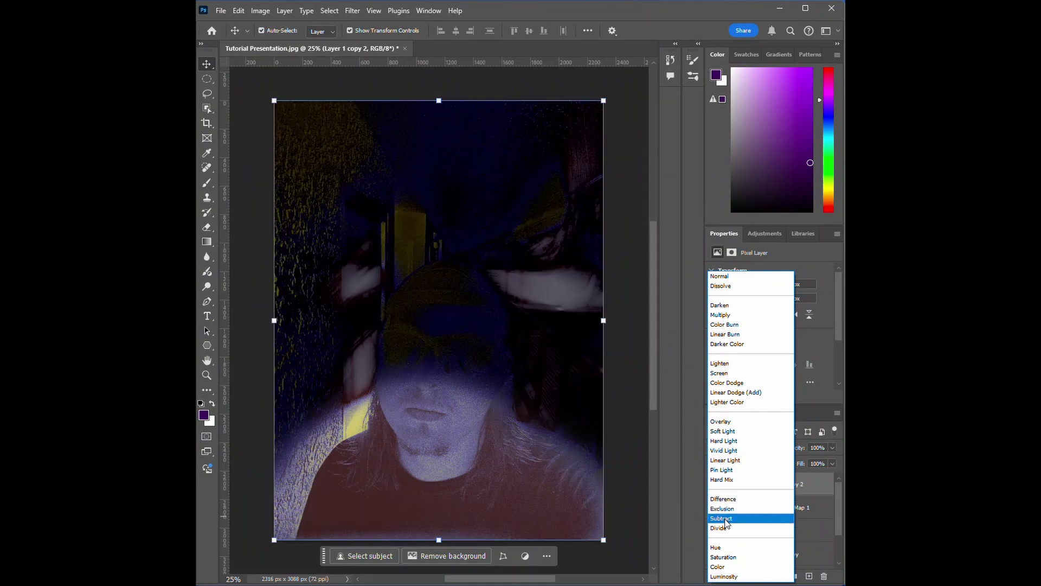
left_click(735, 427)
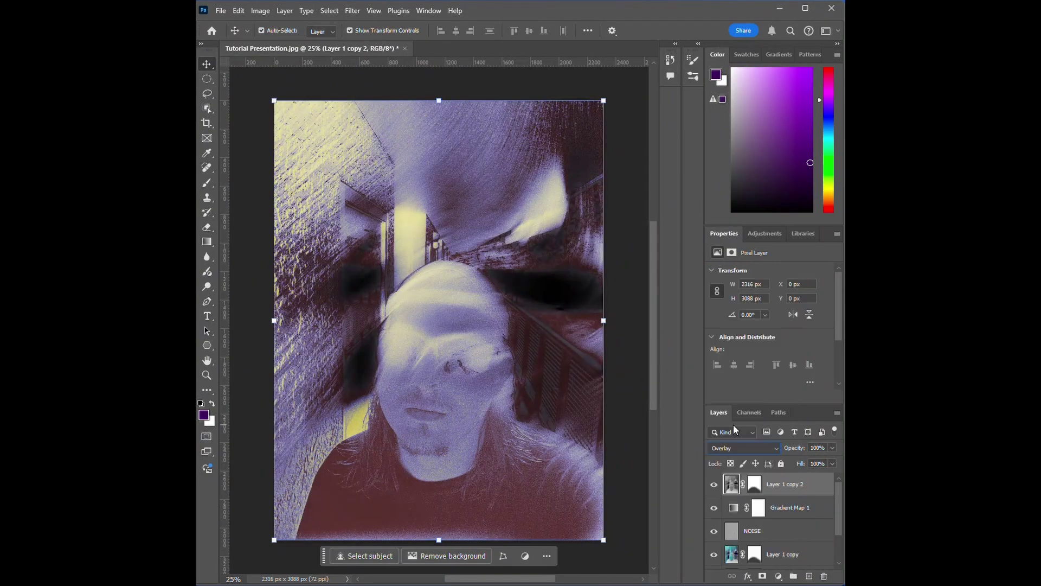
left_click(763, 512)
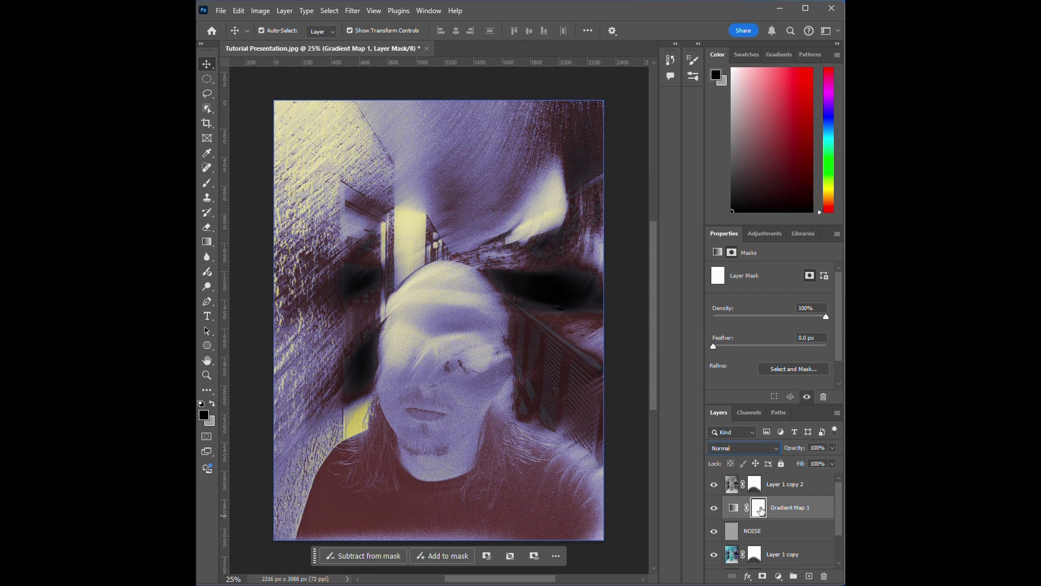
double_click(761, 510)
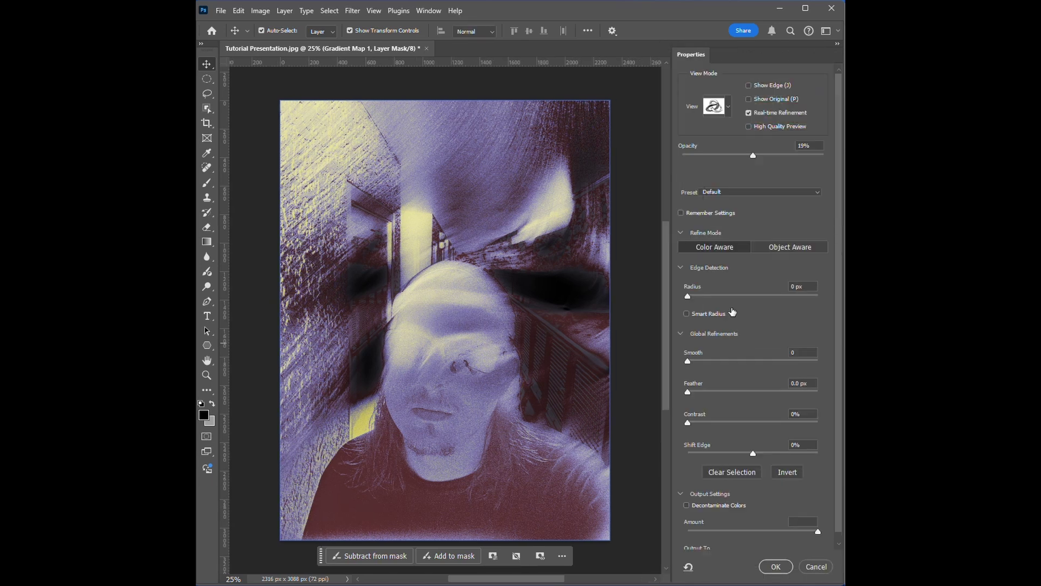
left_click(787, 569)
Edit the gradient map's gradient, moving the dark red stop to location 29, the yellow stop slightly inward and the first stop to location 9.
left_click(733, 507)
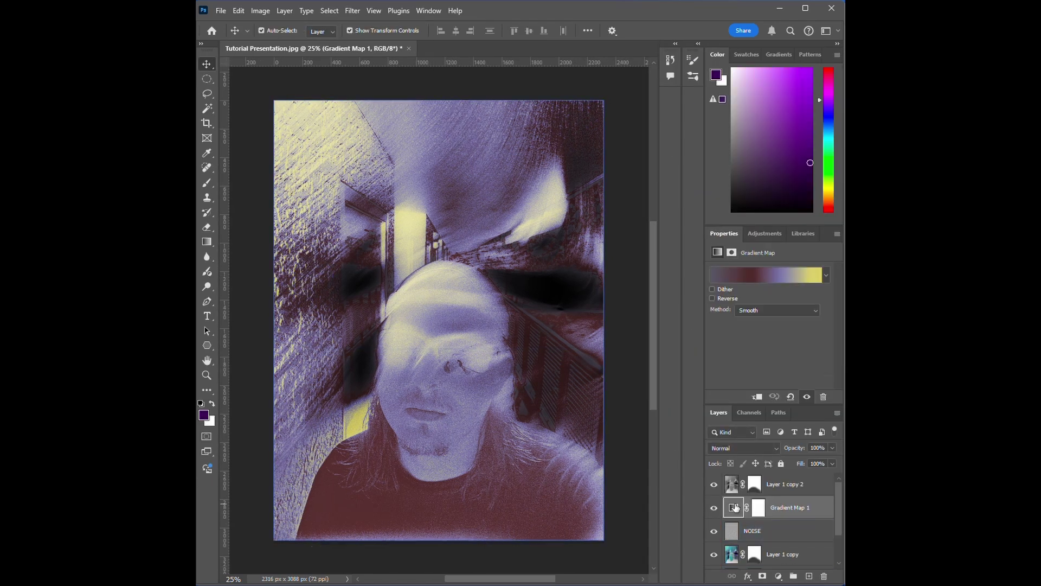
left_click(736, 276)
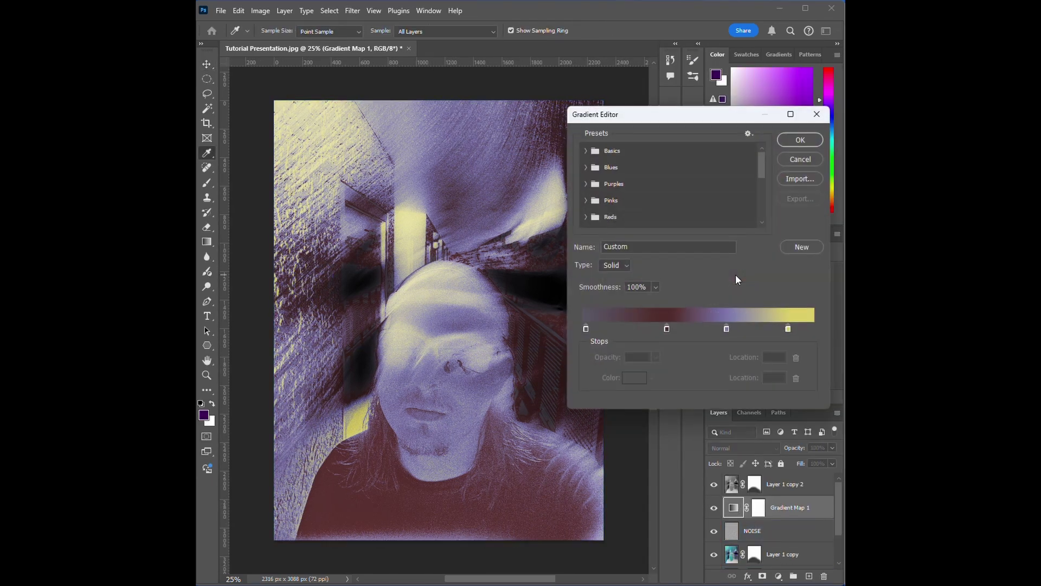
left_click(667, 329)
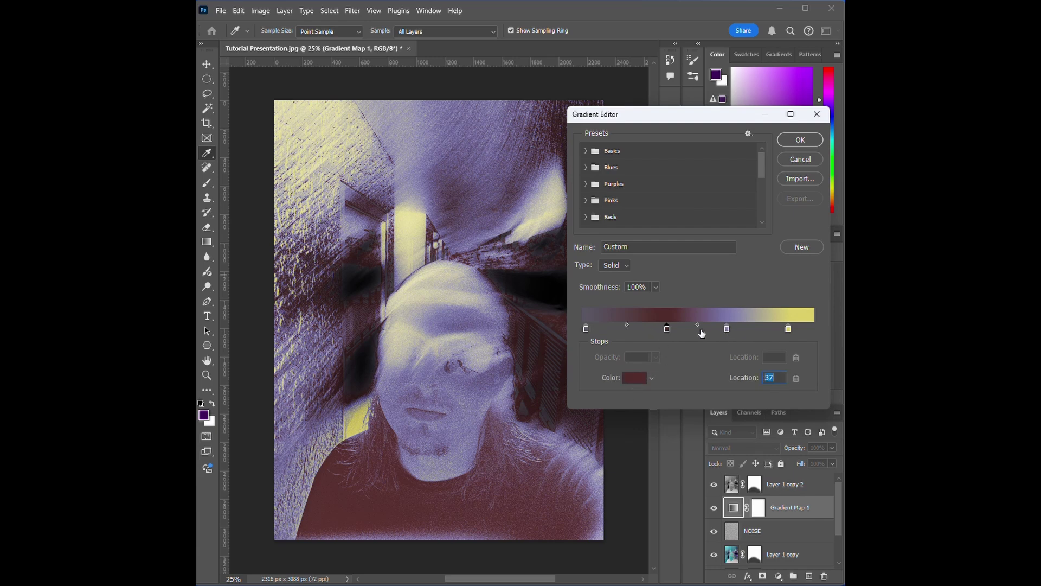
left_click_drag(668, 328, 648, 328)
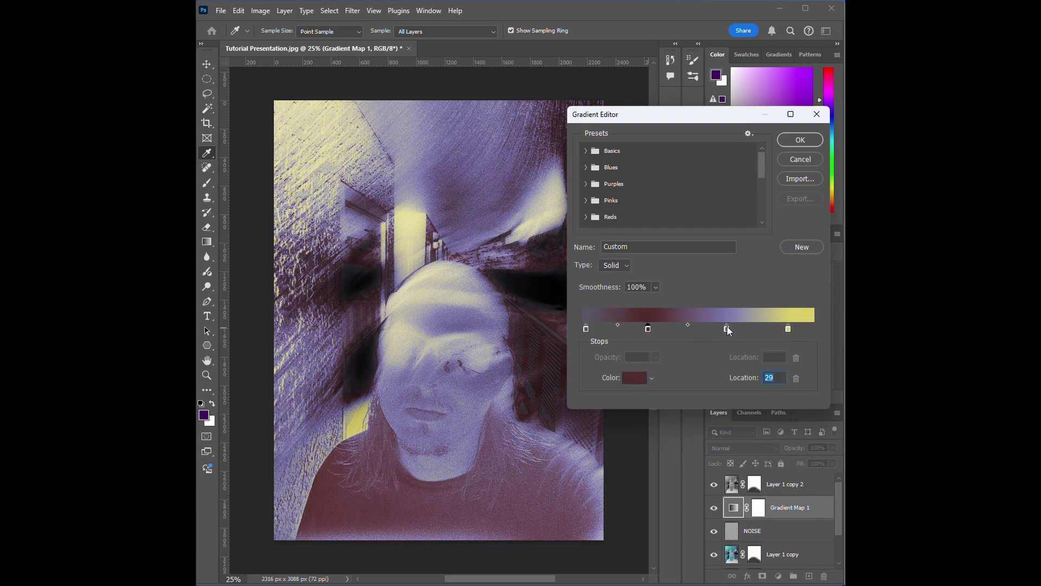
left_click_drag(726, 328, 785, 331)
left_click(784, 329)
left_click_drag(585, 329, 602, 329)
left_click(800, 140)
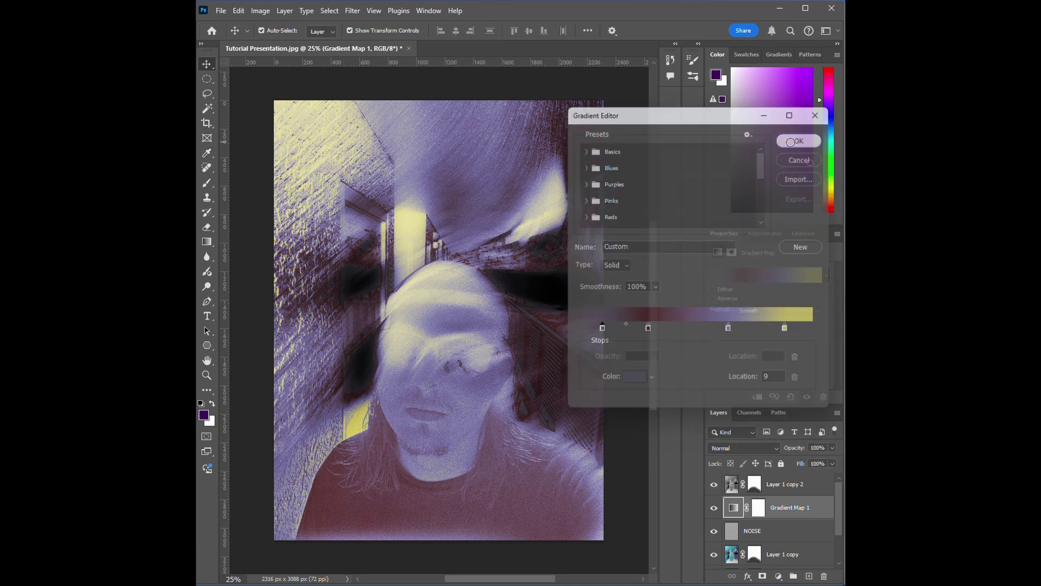
Apply Levels to Layer 1 copy 2 with input levels 26, 0.88 and 199 and the black output level at 12.
left_click(733, 486)
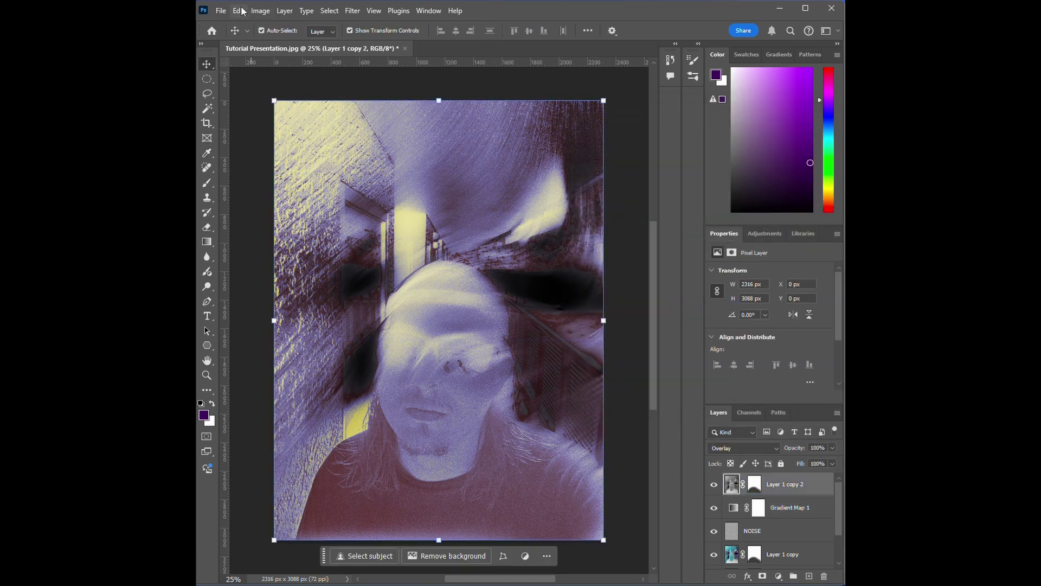
left_click(260, 11)
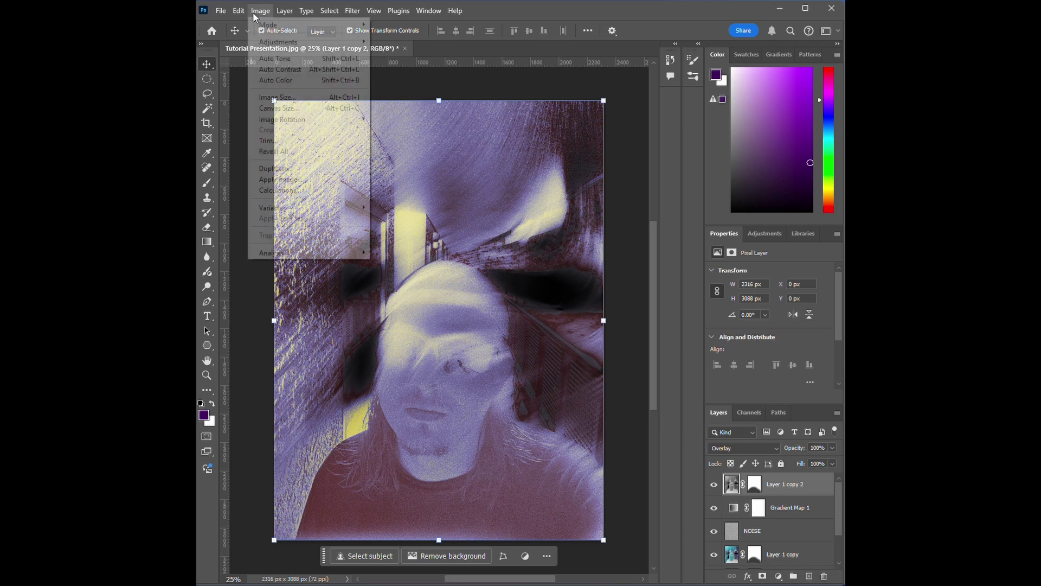
mouse_move(286, 42)
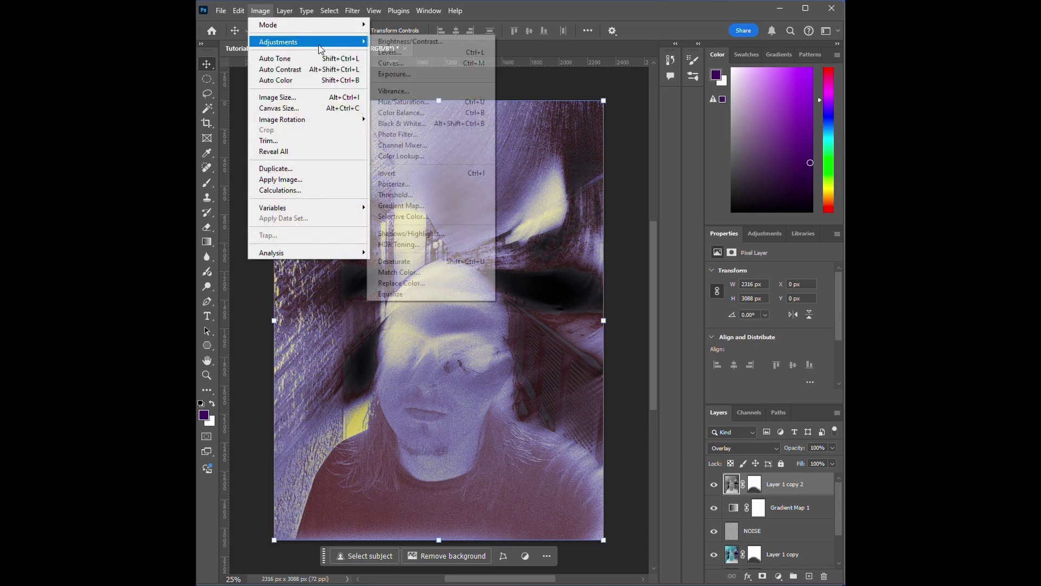
left_click(387, 56)
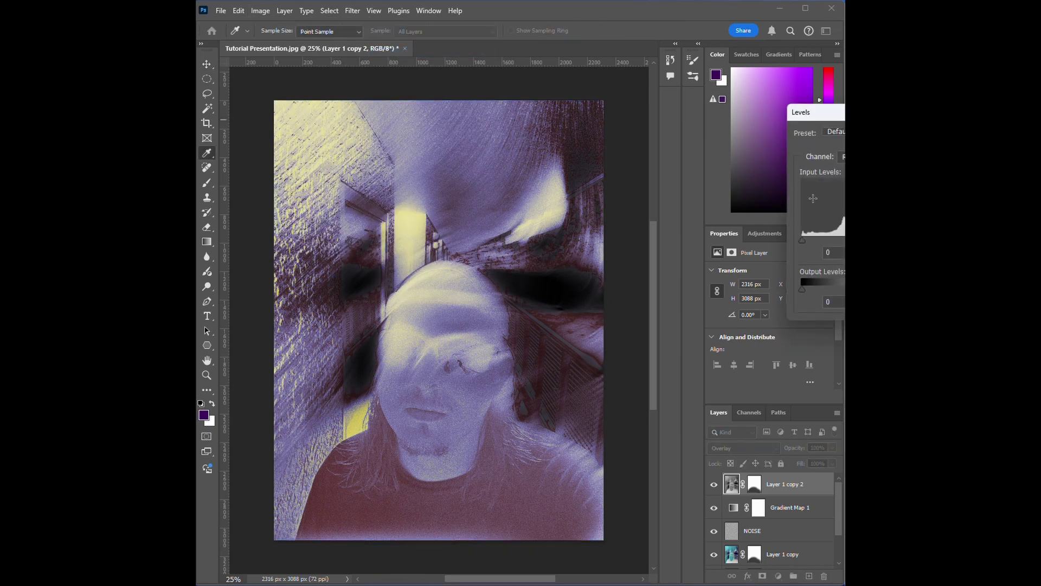
left_click_drag(883, 116, 667, 146)
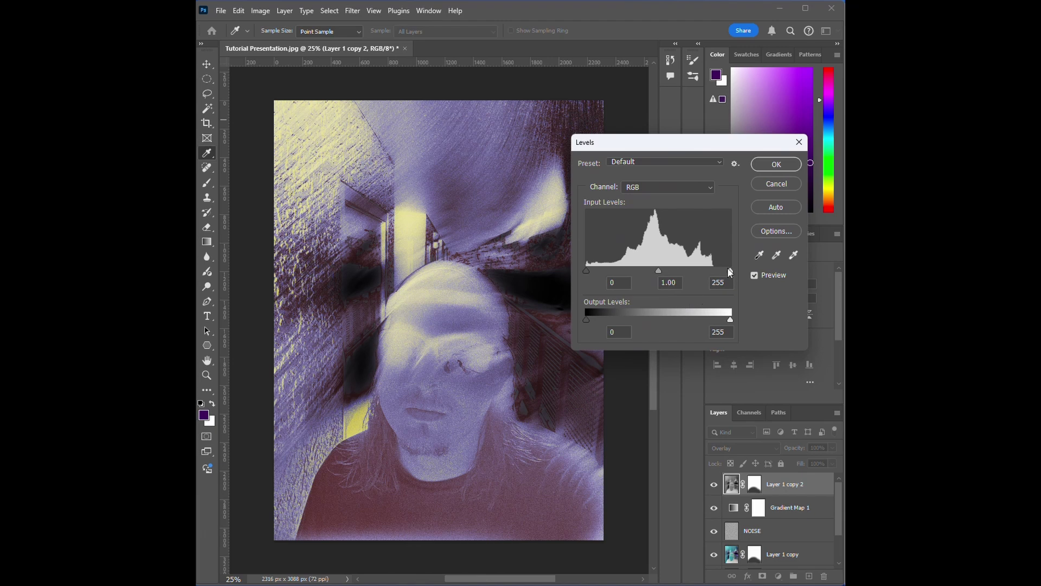
left_click_drag(730, 269, 699, 270)
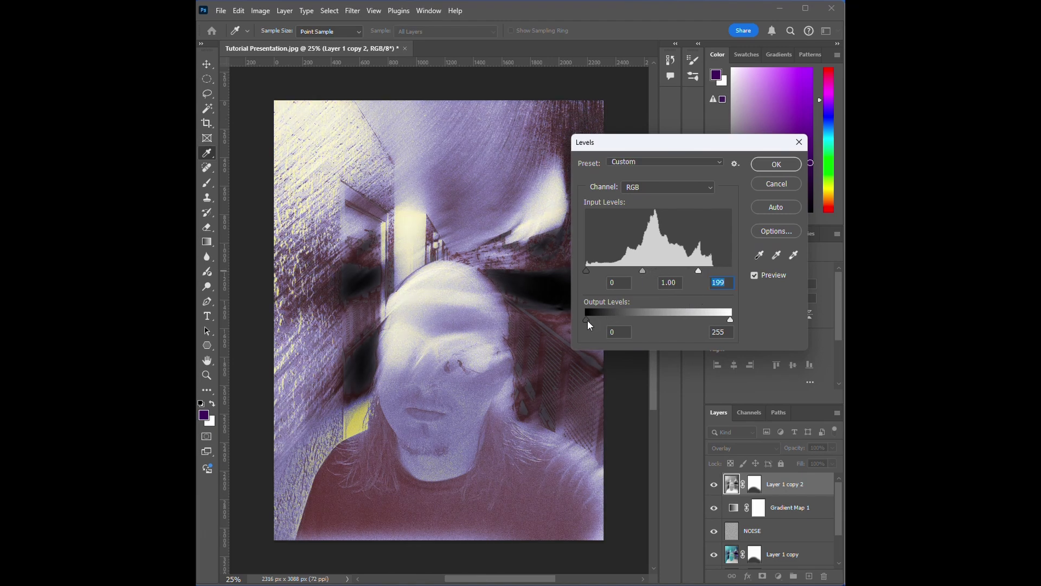
left_click_drag(586, 320, 594, 321)
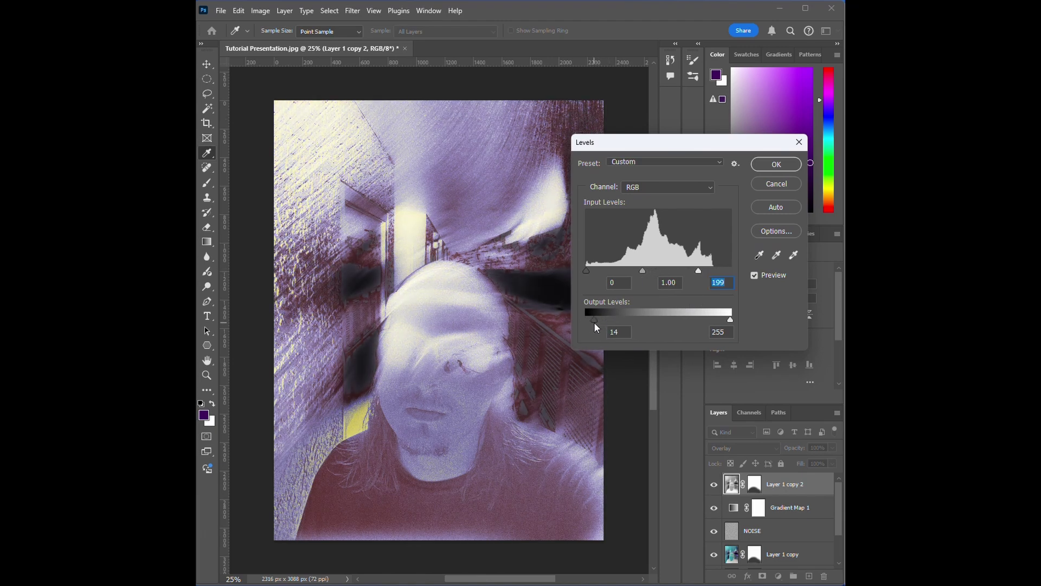
left_click_drag(642, 271, 601, 272)
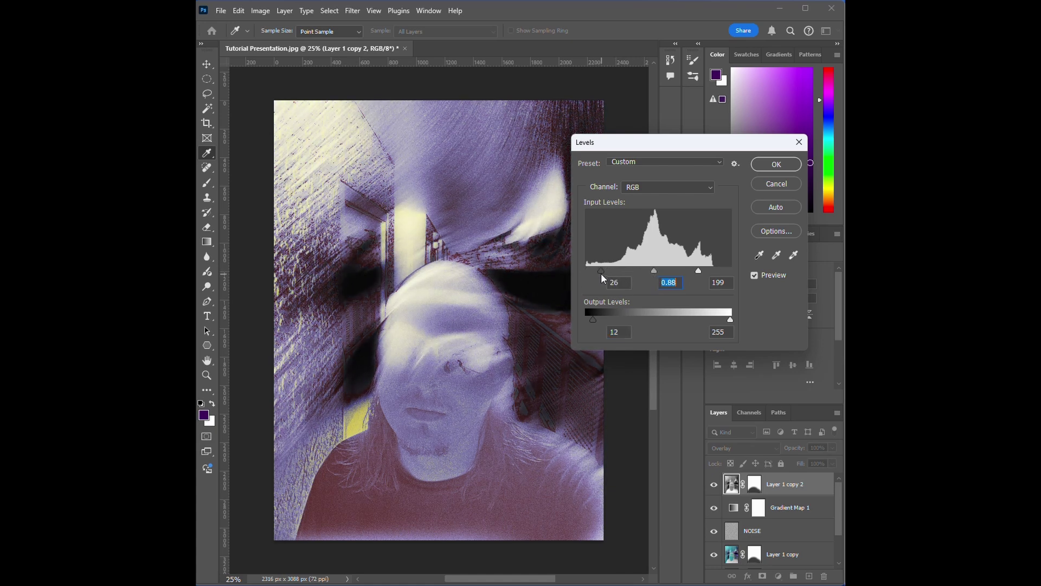
left_click(776, 163)
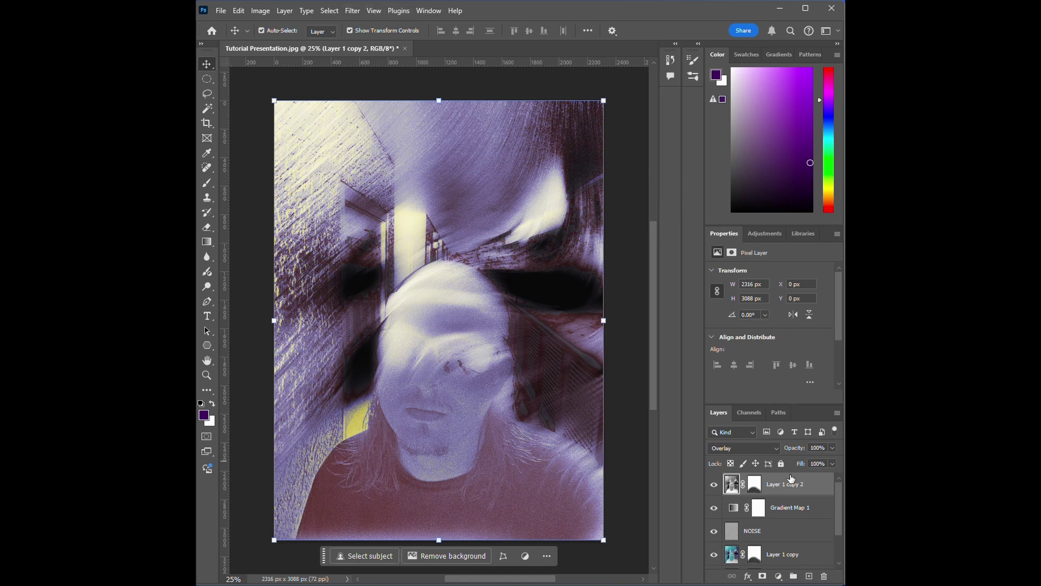
Add a new layer above Layer 1 copy 2 and fill it with 50% Gray at 100% opacity in Normal mode.
left_click(782, 503)
left_click_drag(779, 500, 775, 488)
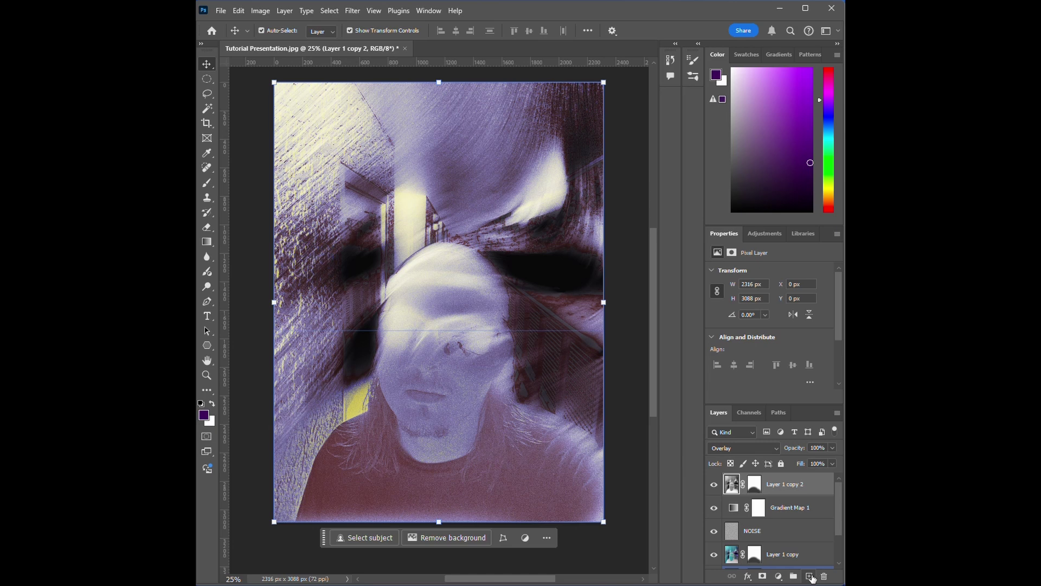
left_click(811, 576)
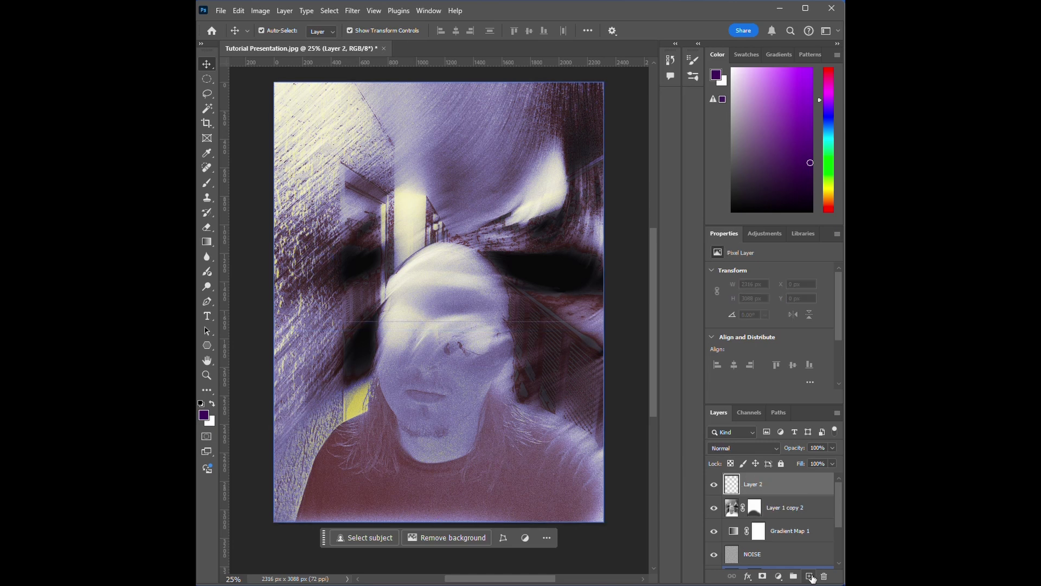
left_click(237, 10)
left_click(268, 190)
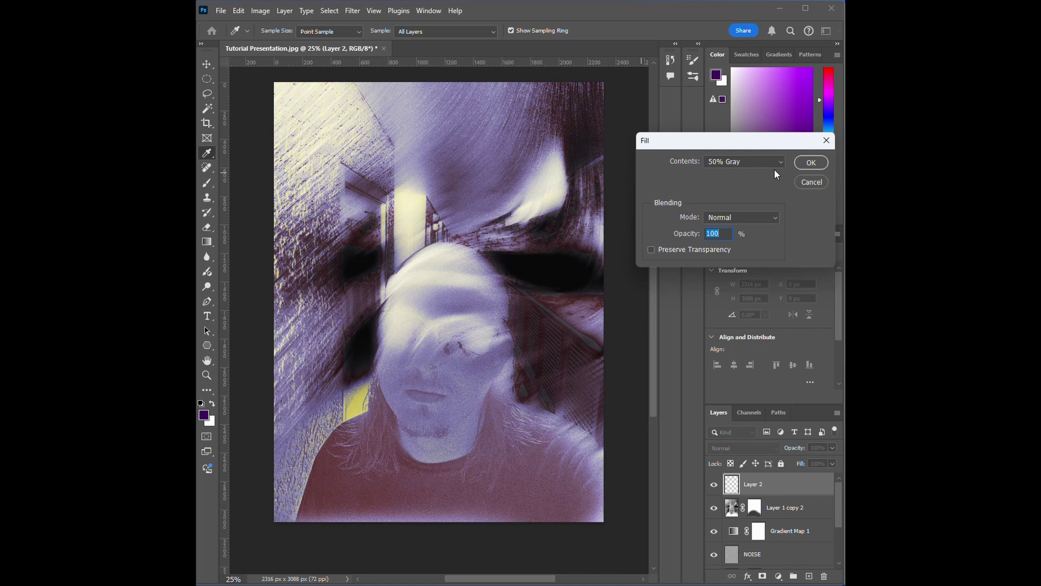
left_click(811, 163)
key("v")
Add uniform monochromatic noise of about 20.78% to the gray-filled top layer.
left_click(350, 12)
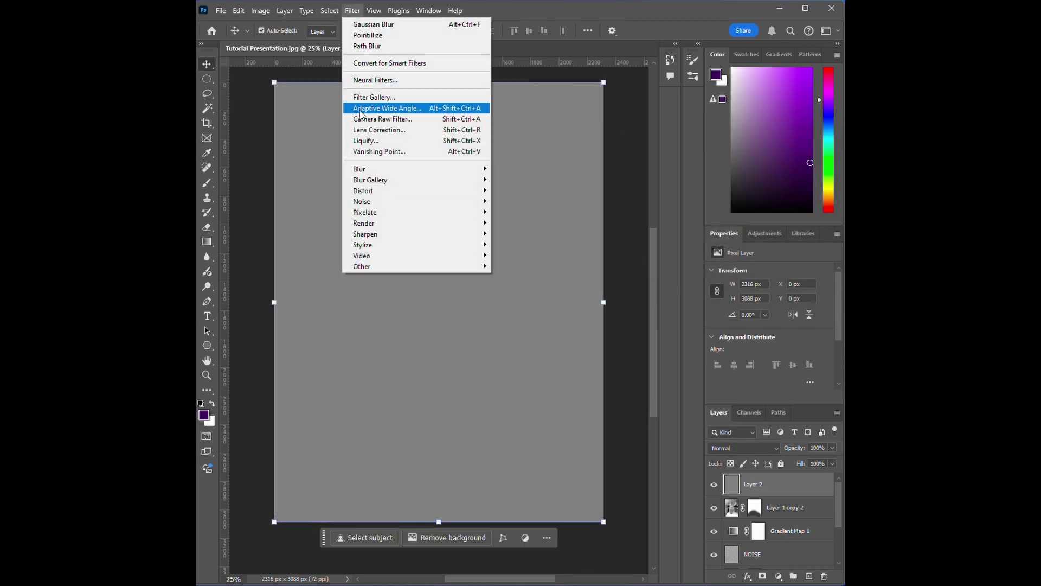
mouse_move(464, 205)
left_click(508, 202)
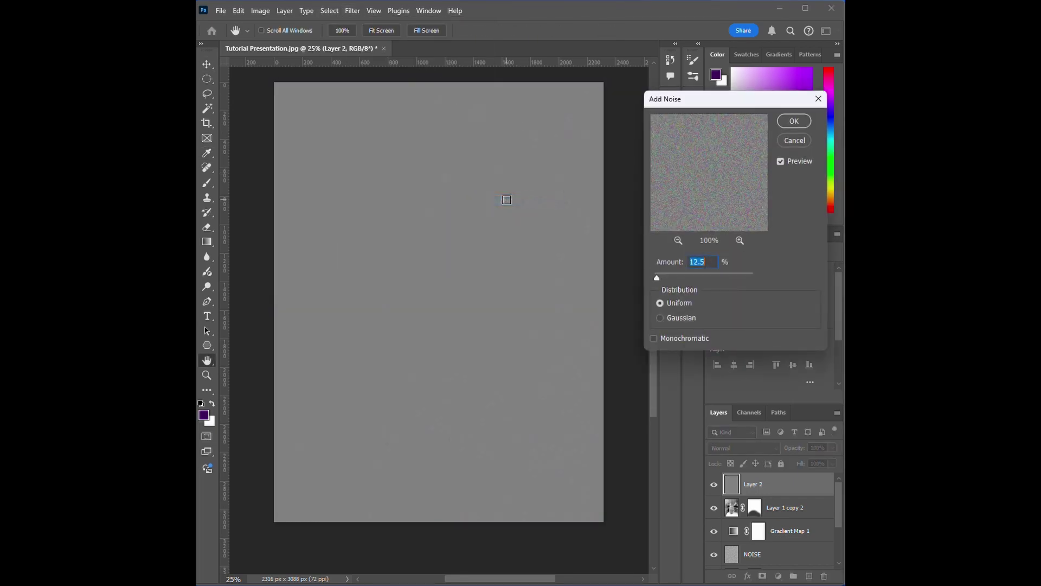
left_click(653, 339)
mouse_move(661, 276)
left_mouse_down()
mouse_move(715, 277)
mouse_move(659, 280)
left_mouse_up()
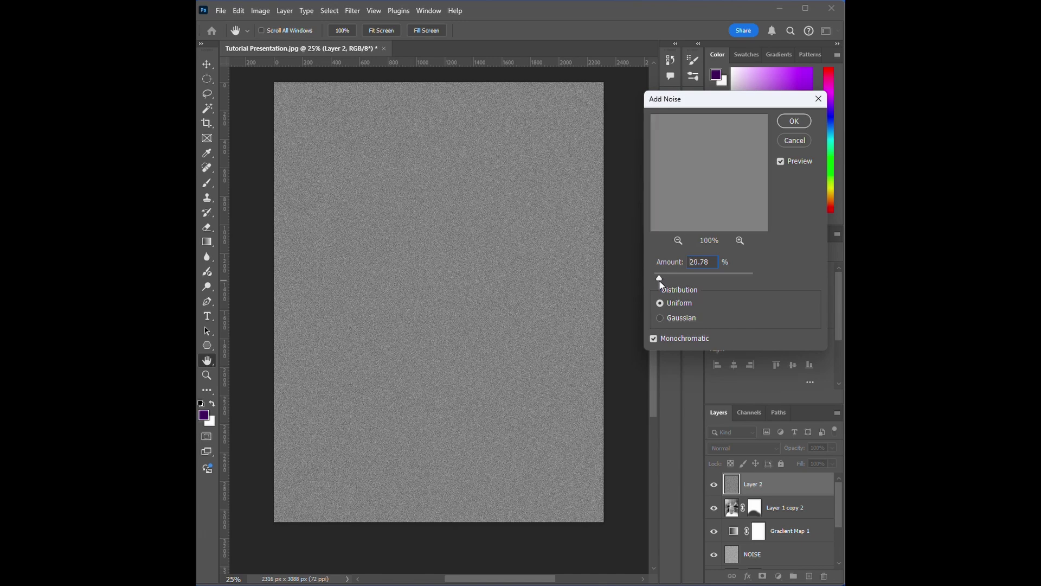
left_click(793, 122)
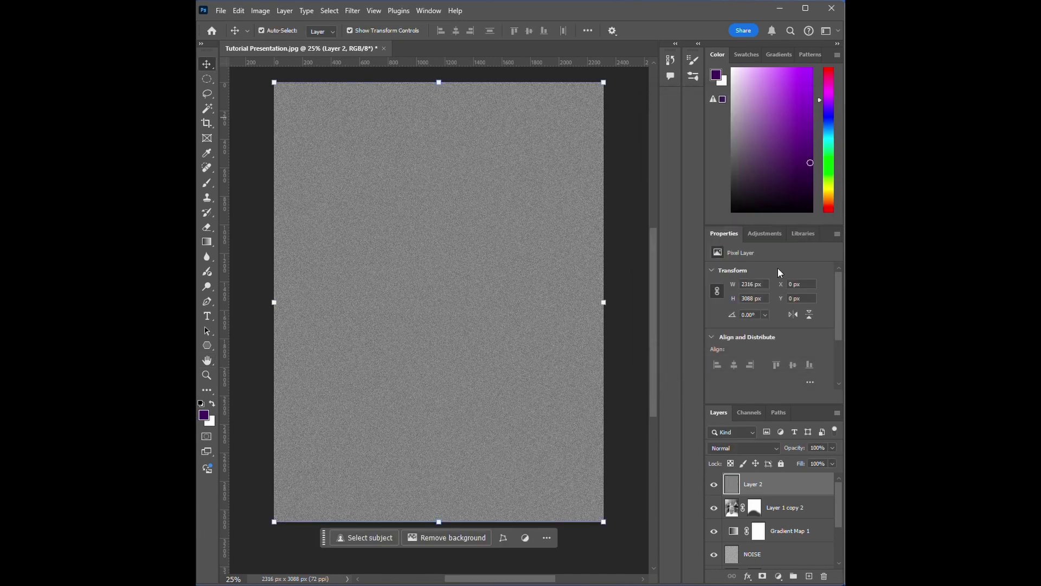
Set the new noise layer's blend mode to Overlay.
left_click(761, 444)
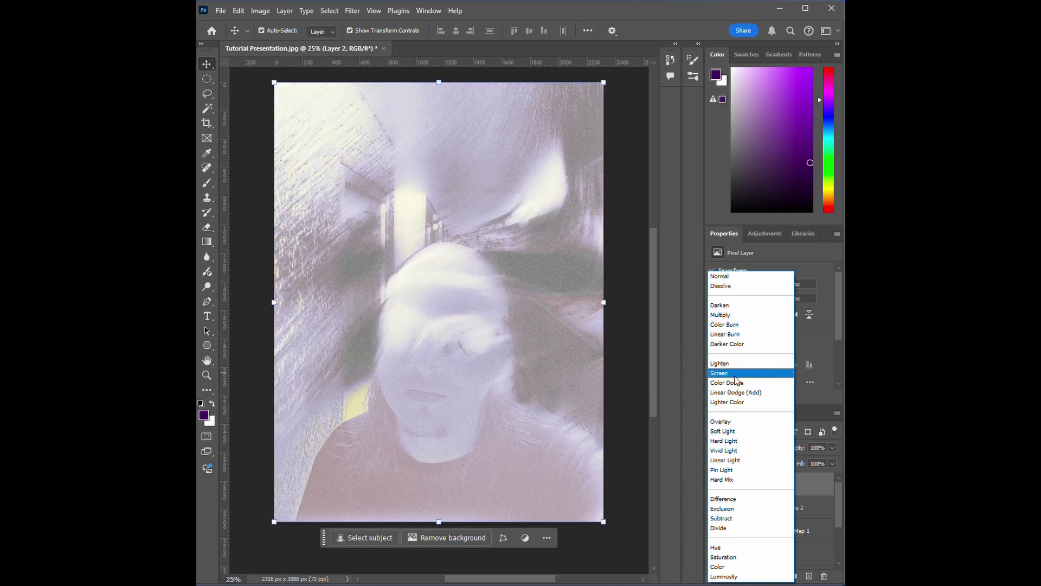
left_click(736, 422)
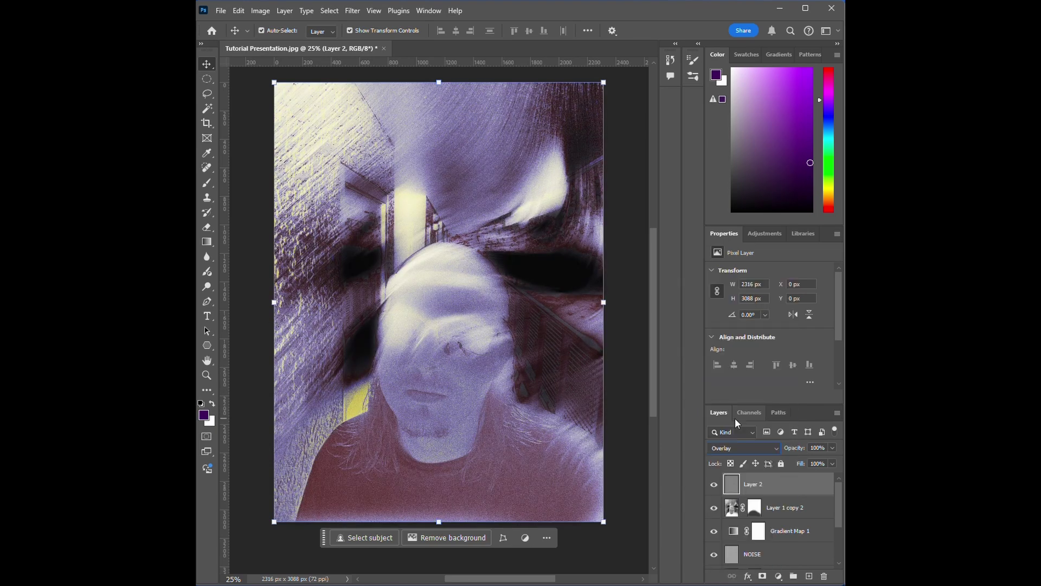
left_click_drag(755, 488, 810, 578)
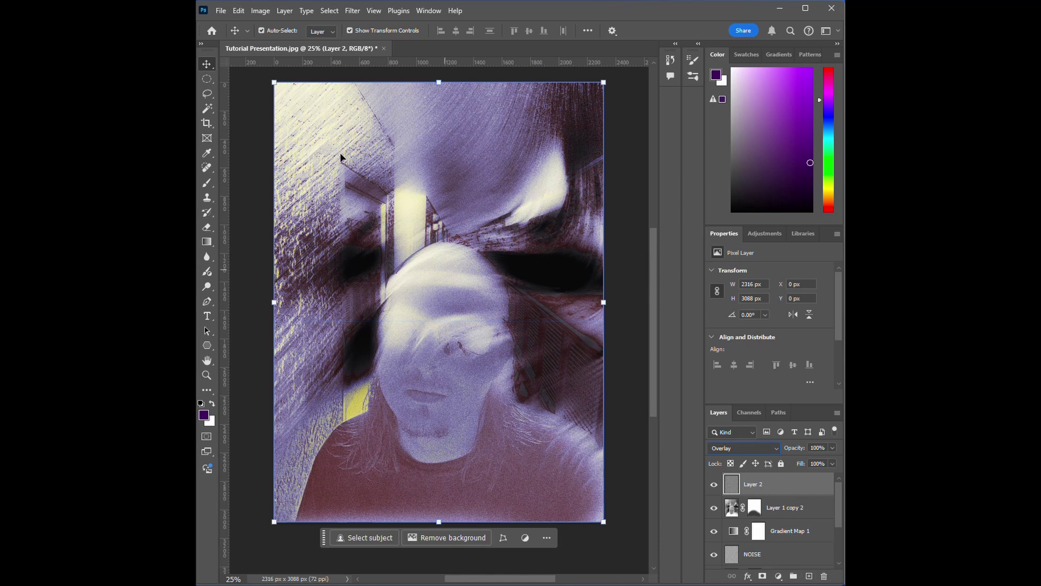
Add a Curves adjustment layer above Layer 2 in Normal mode at 100% opacity.
left_click(262, 11)
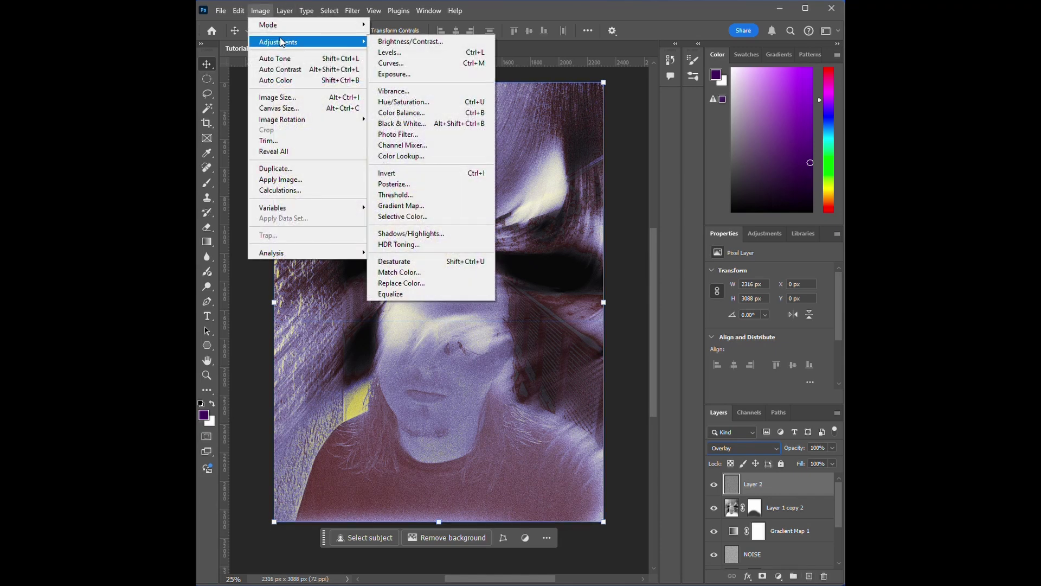
mouse_move(285, 11)
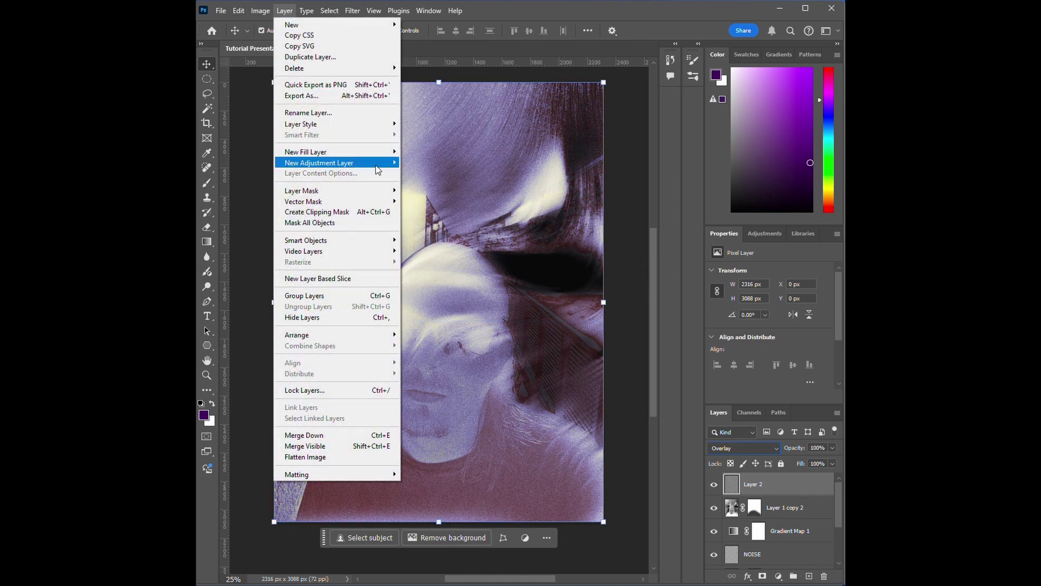
mouse_move(385, 164)
left_click(424, 185)
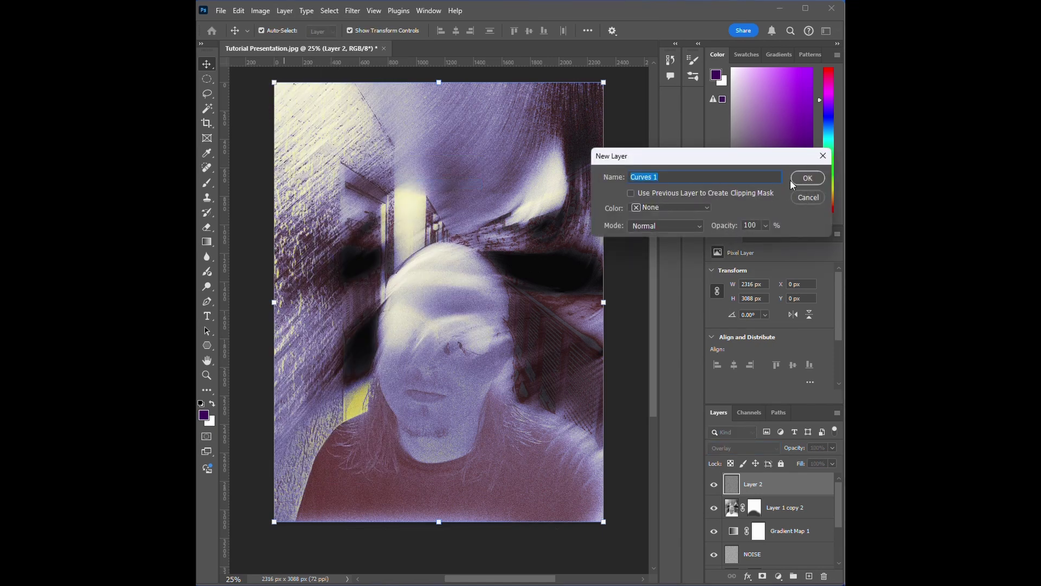
left_click(807, 178)
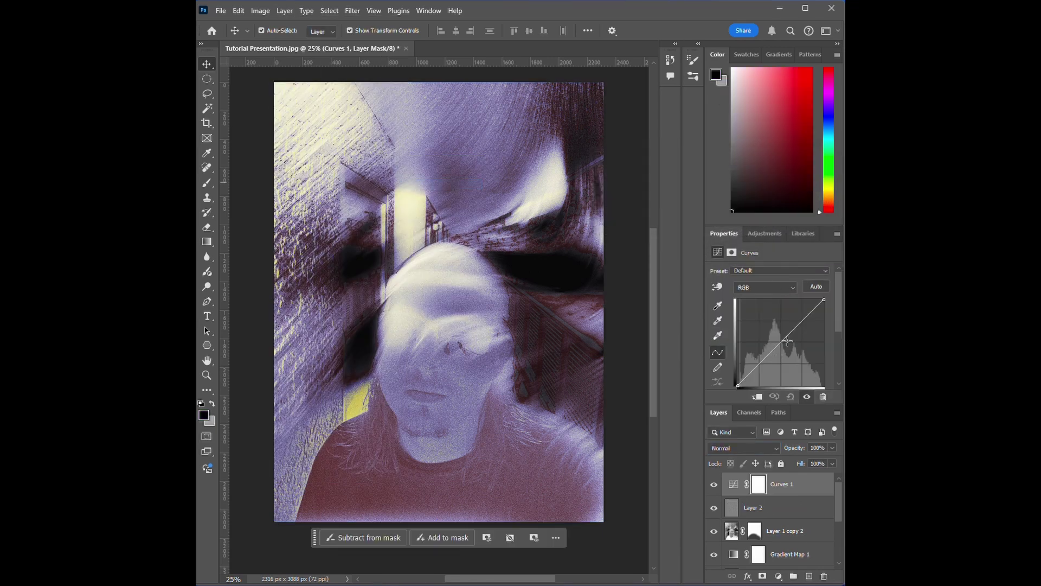
Reshape the RGB curve by slightly lifting the midtones and highlights and moving the black point slightly inward, keeping the layer in Normal mode.
mouse_move(787, 341)
left_mouse_down()
mouse_move(788, 349)
mouse_move(785, 336)
mouse_move(777, 342)
left_mouse_up()
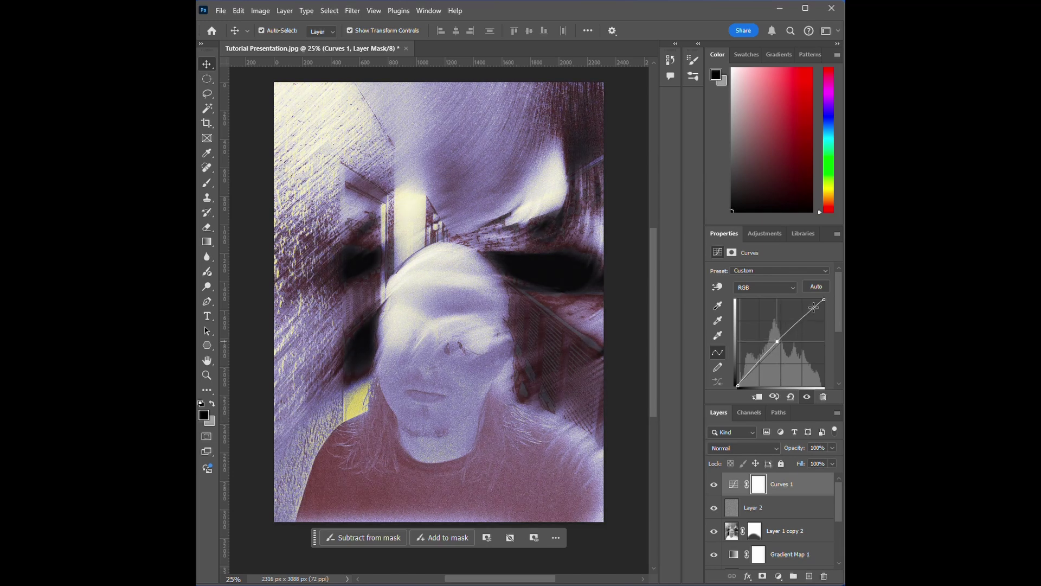
mouse_move(817, 307)
left_mouse_down()
mouse_move(818, 319)
mouse_move(810, 307)
left_mouse_up()
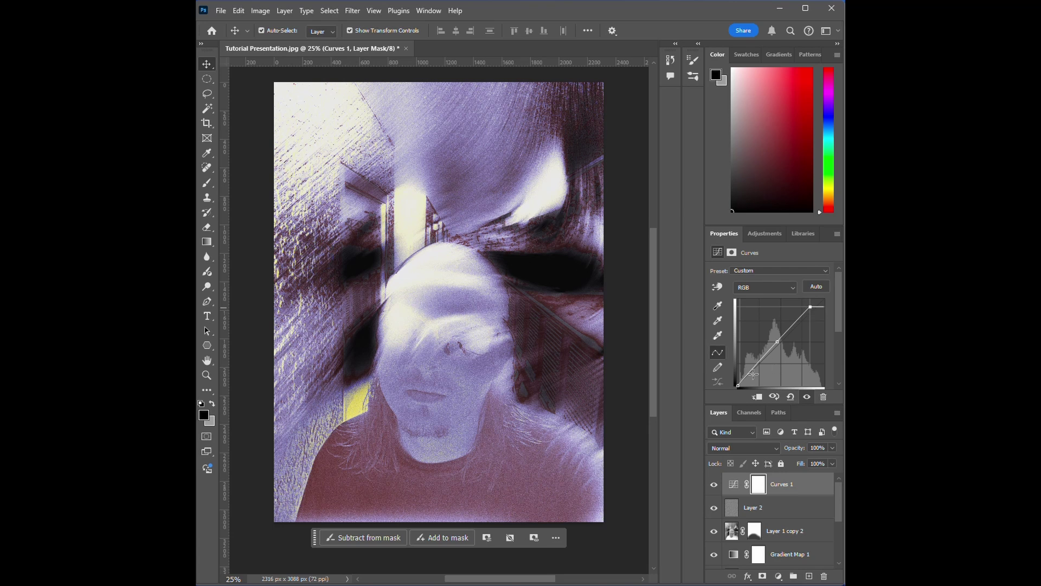
mouse_move(737, 386)
left_mouse_down()
mouse_move(765, 384)
mouse_move(741, 385)
left_mouse_up()
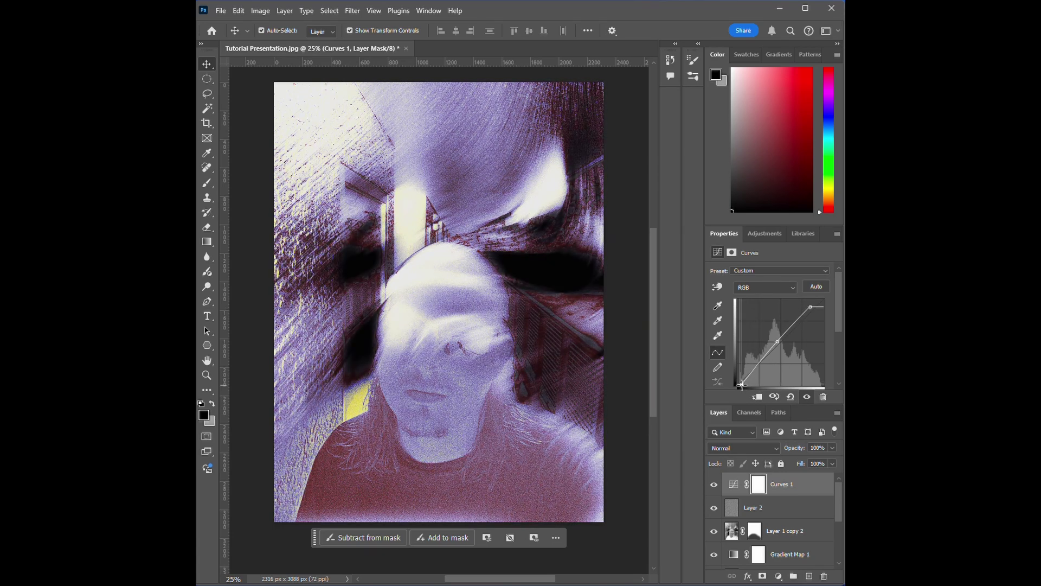
left_click(737, 448)
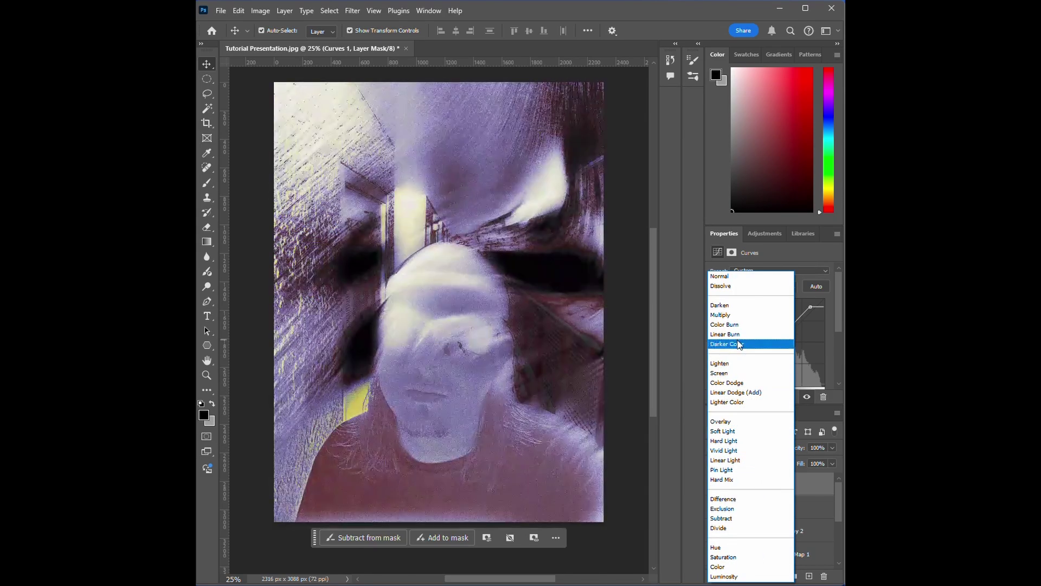
left_click(727, 276)
Hide and reshow Layer 1 copy and Layer 1 in turn to compare their effect on the image.
scroll(765, 510, "down", 2)
left_click(765, 508)
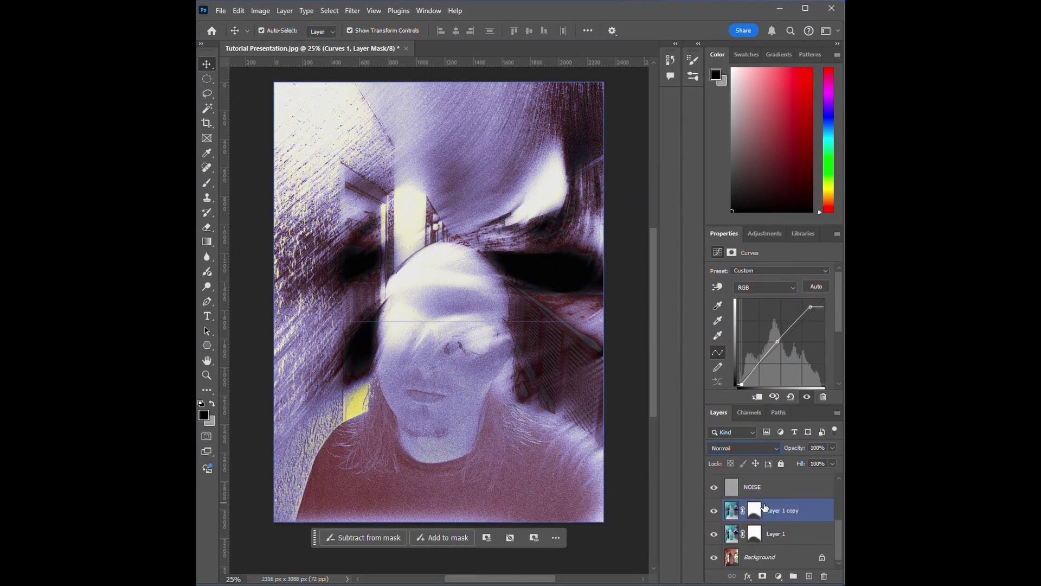
left_click(731, 511)
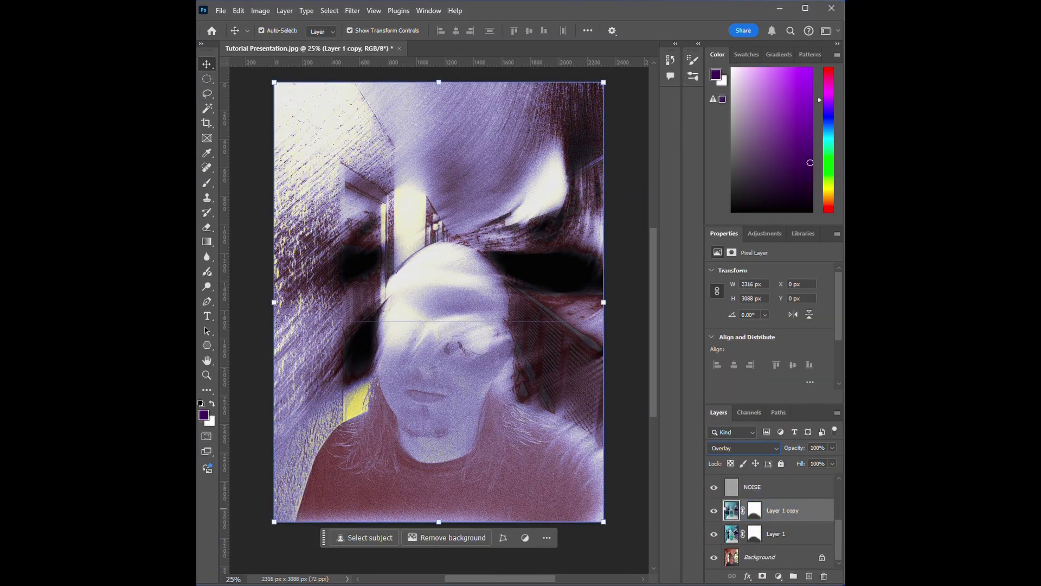
left_click(714, 511)
left_click(714, 511)
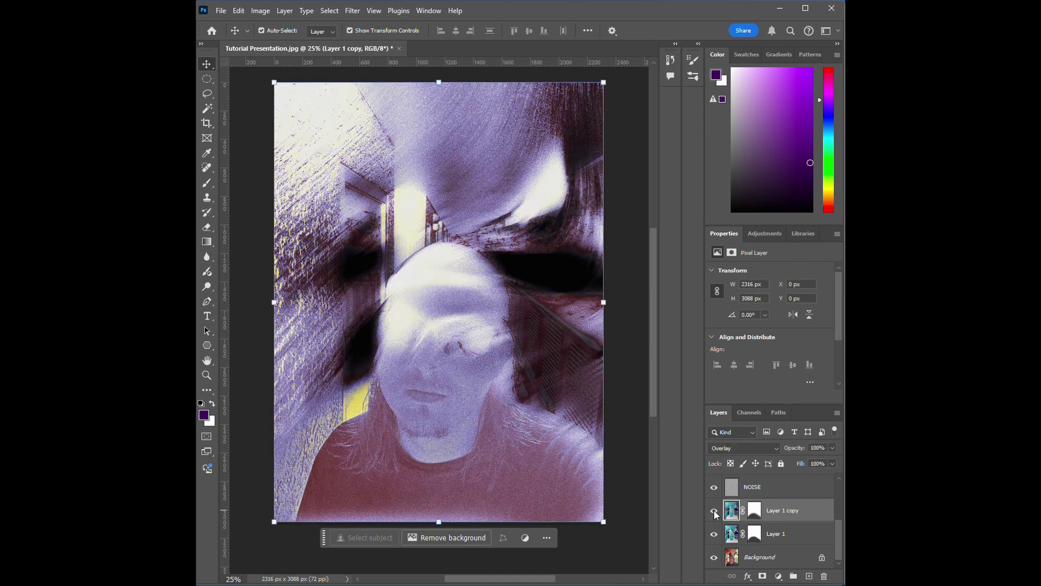
left_click(713, 534)
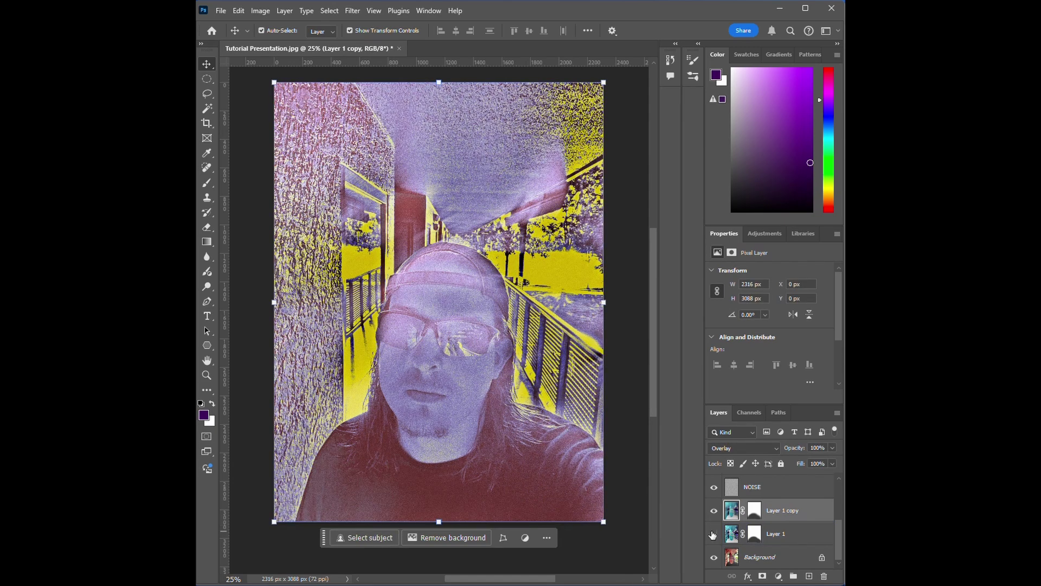
left_click(713, 534)
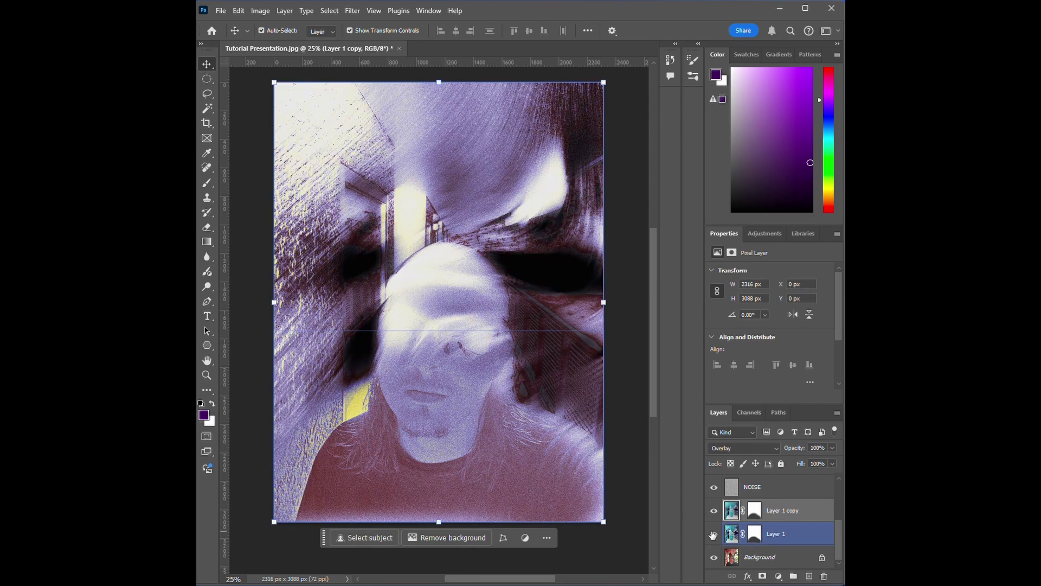
Hide and reshow Layer 1 copy 2 and Gradient Map 1 in turn to compare their effect, and deselect all layers.
scroll(713, 535, "up", 3)
left_click(715, 532)
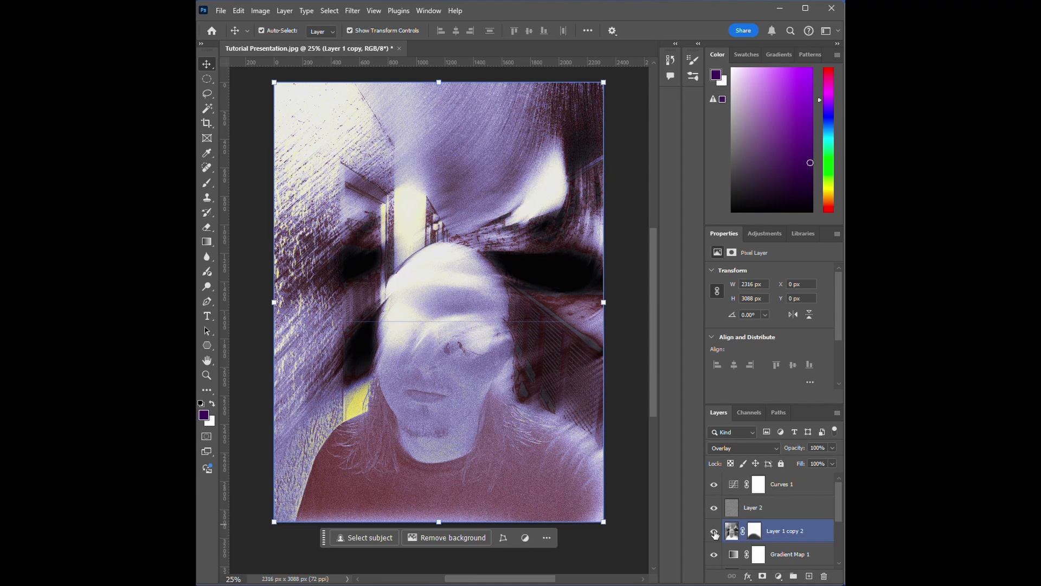
left_click(715, 531)
left_click(713, 554)
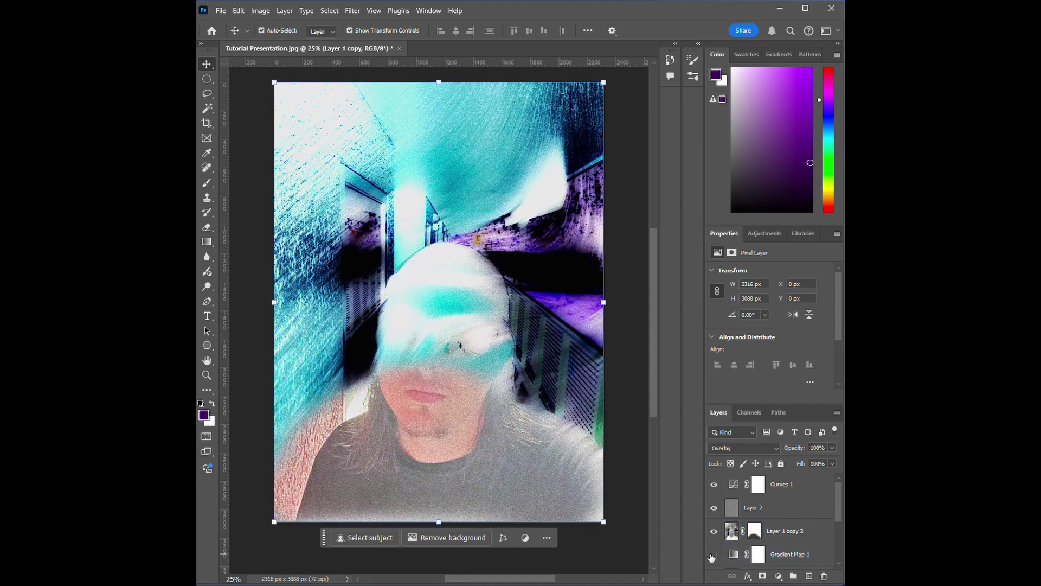
left_click(713, 554)
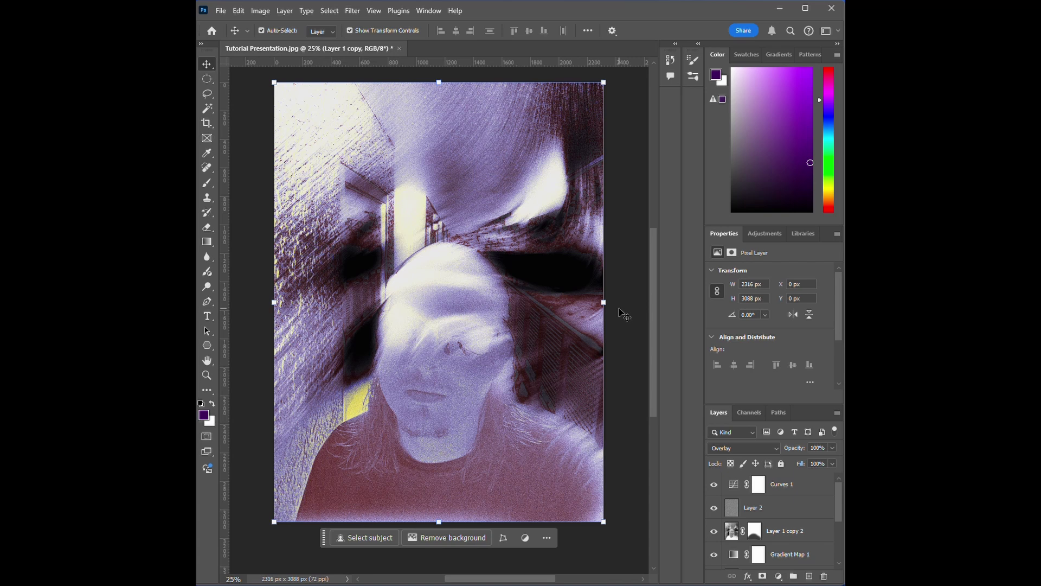
left_click(631, 445)
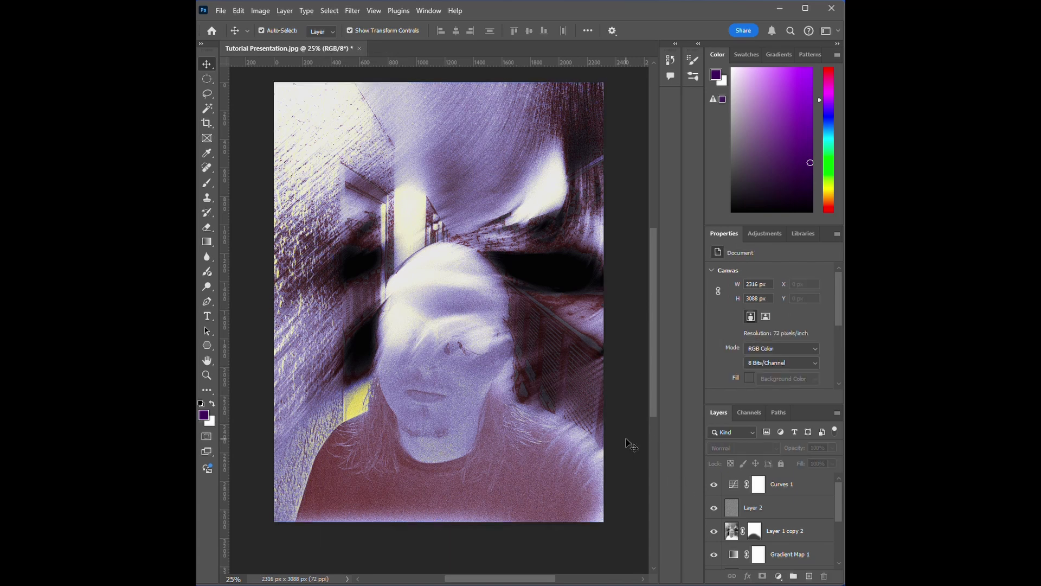